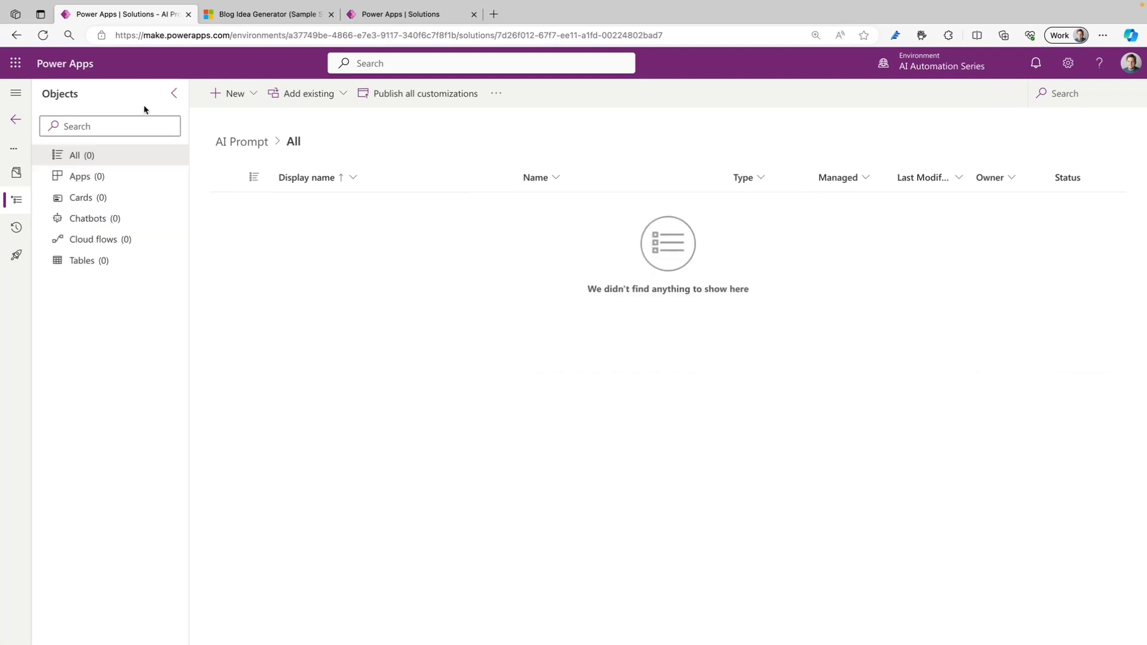
# Return to the solutions list and set AI Prompt (ppa) as the preferred solution
pyautogui.click(15, 122)
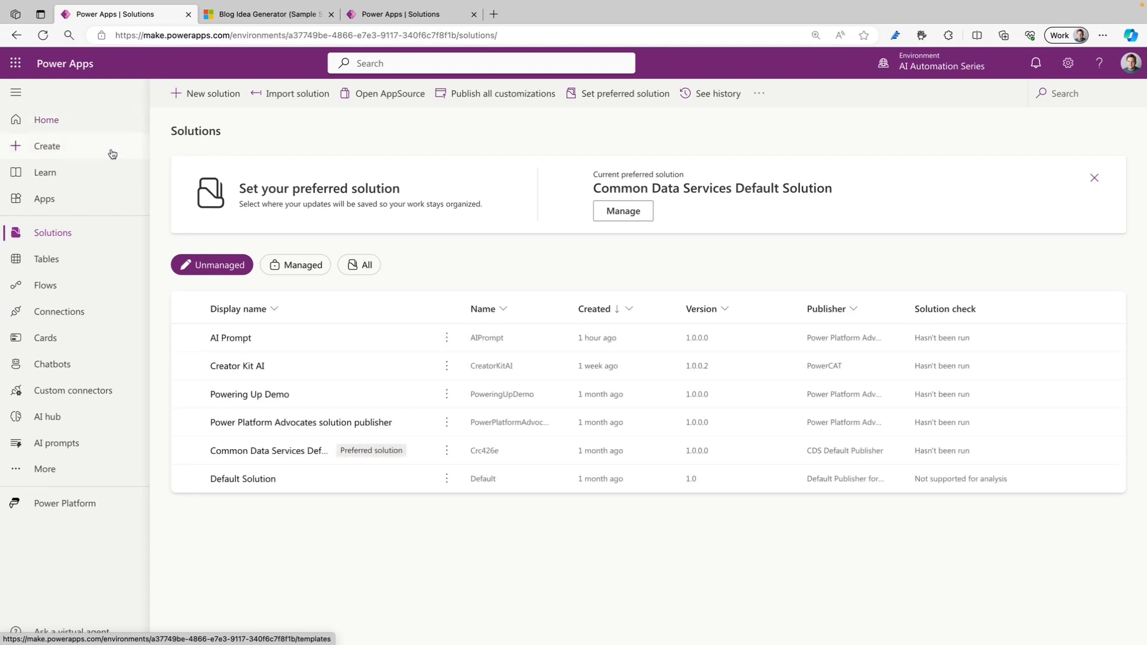
pyautogui.click(634, 215)
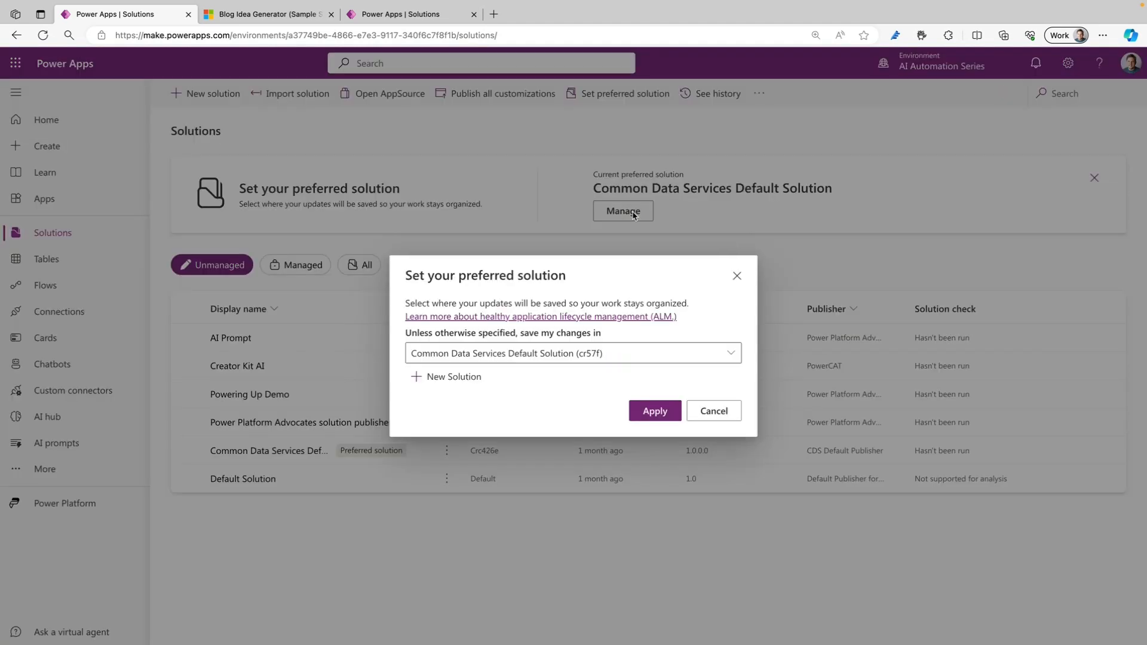
pyautogui.click(624, 351)
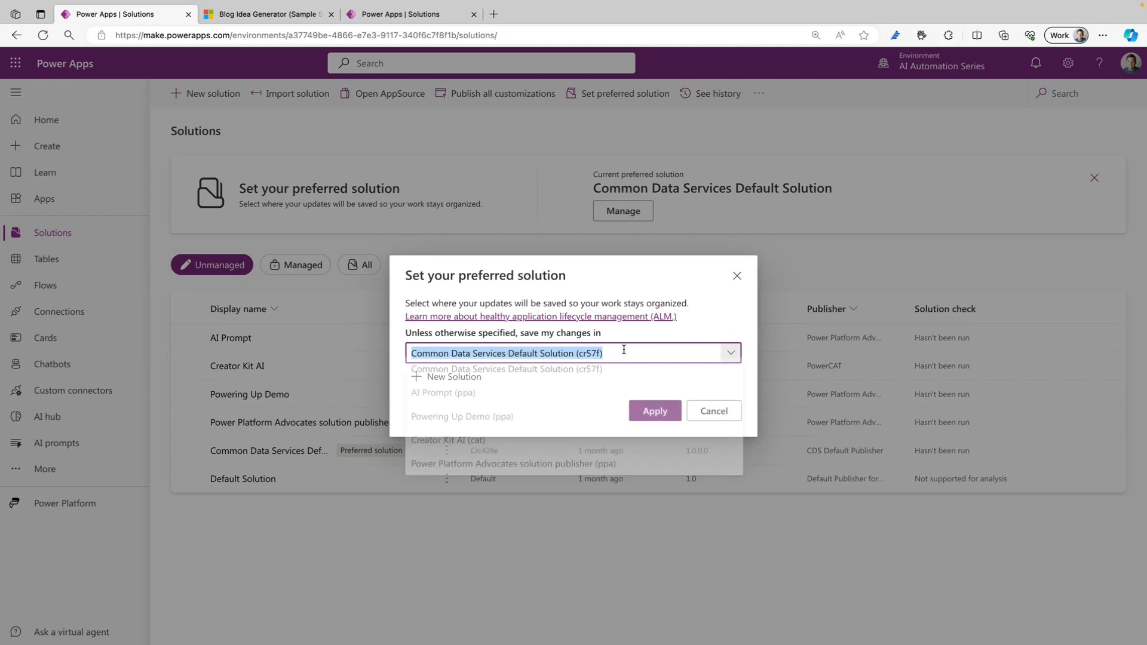
pyautogui.click(436, 400)
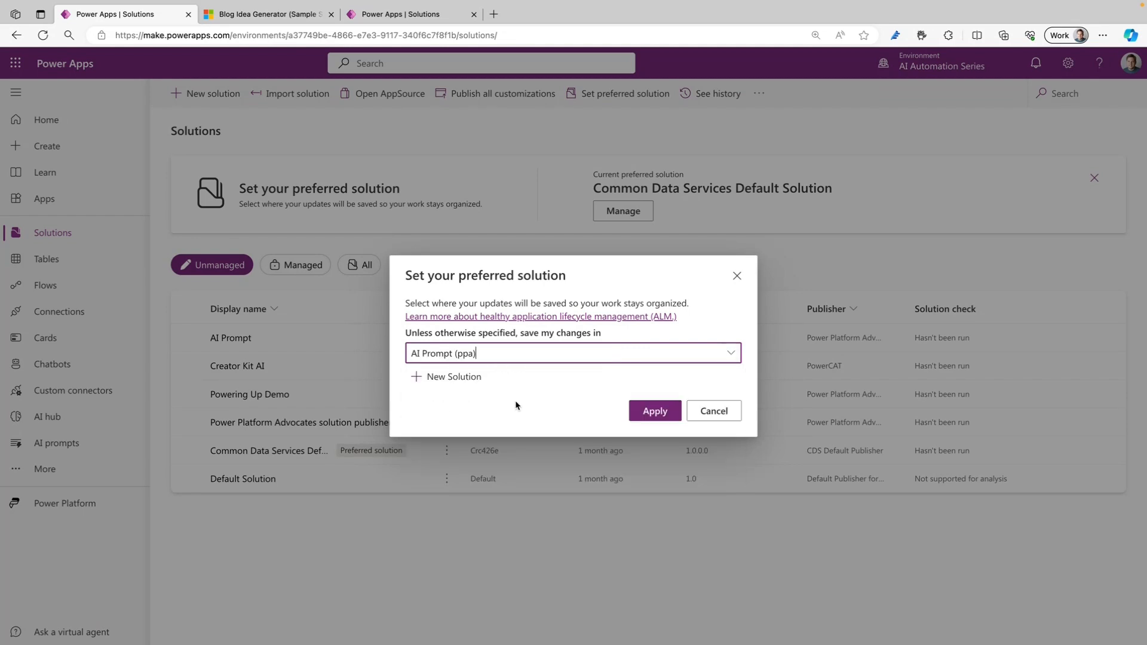
pyautogui.click(664, 412)
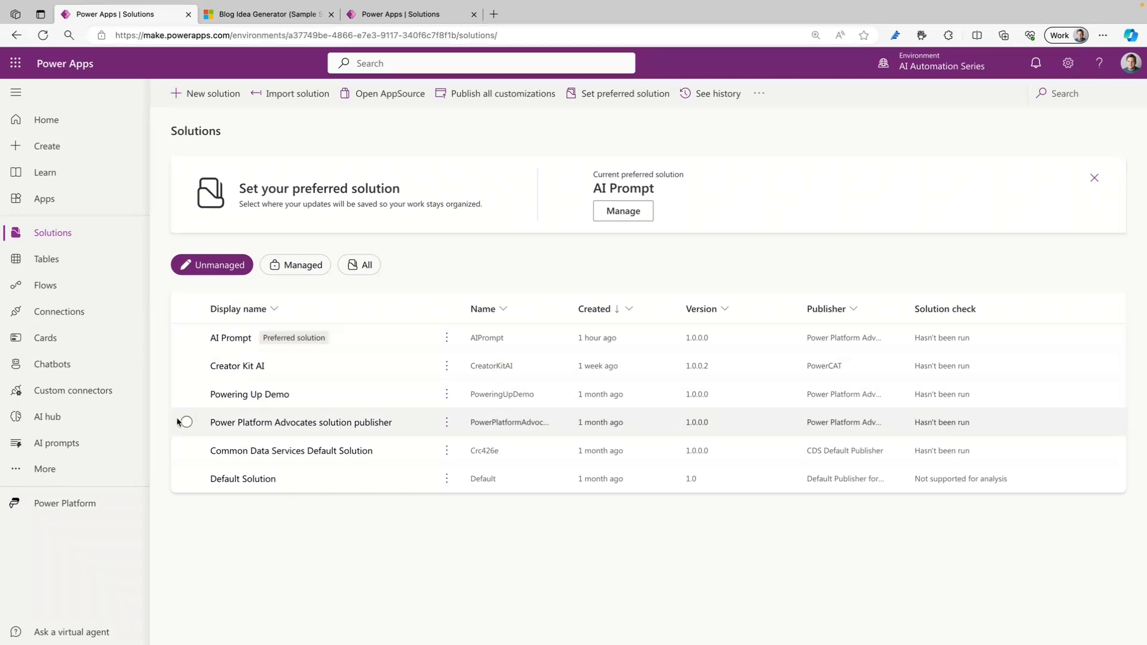
# Start a custom AI prompt based on "Create text with GPT using a prompt"
pyautogui.click(65, 448)
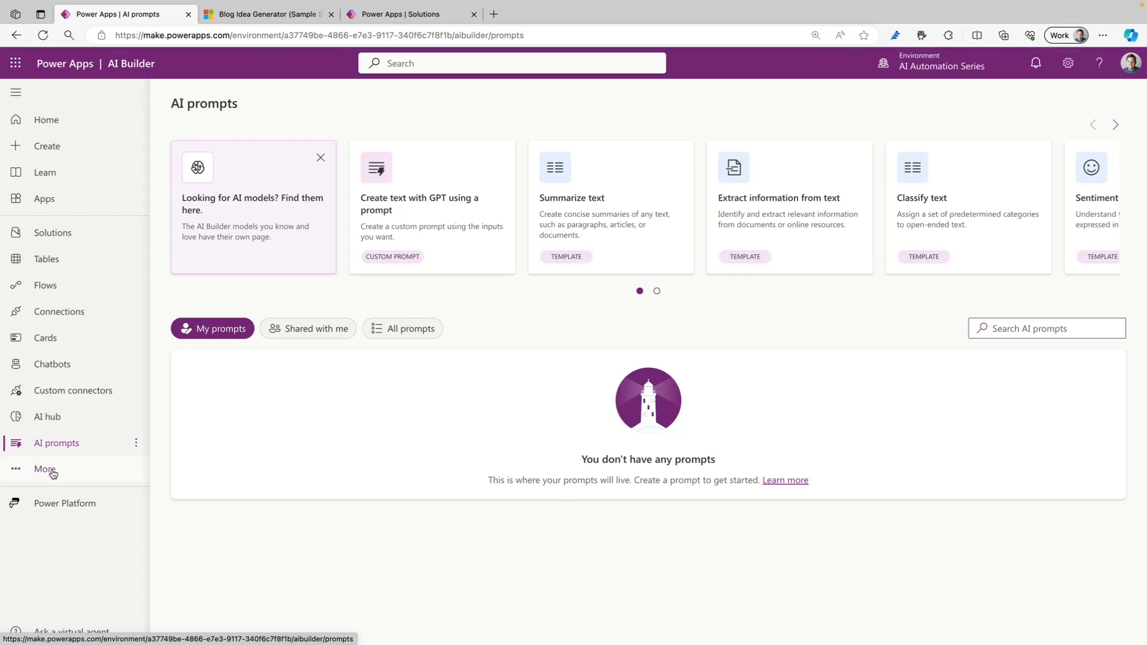
pyautogui.click(49, 470)
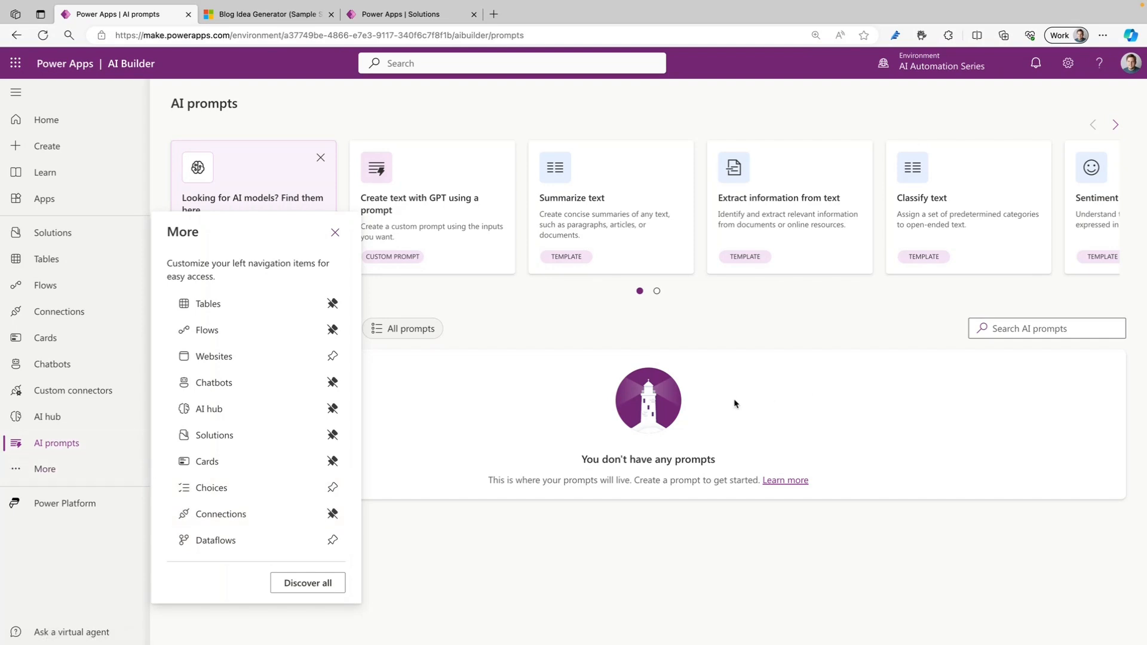
pyautogui.click(425, 215)
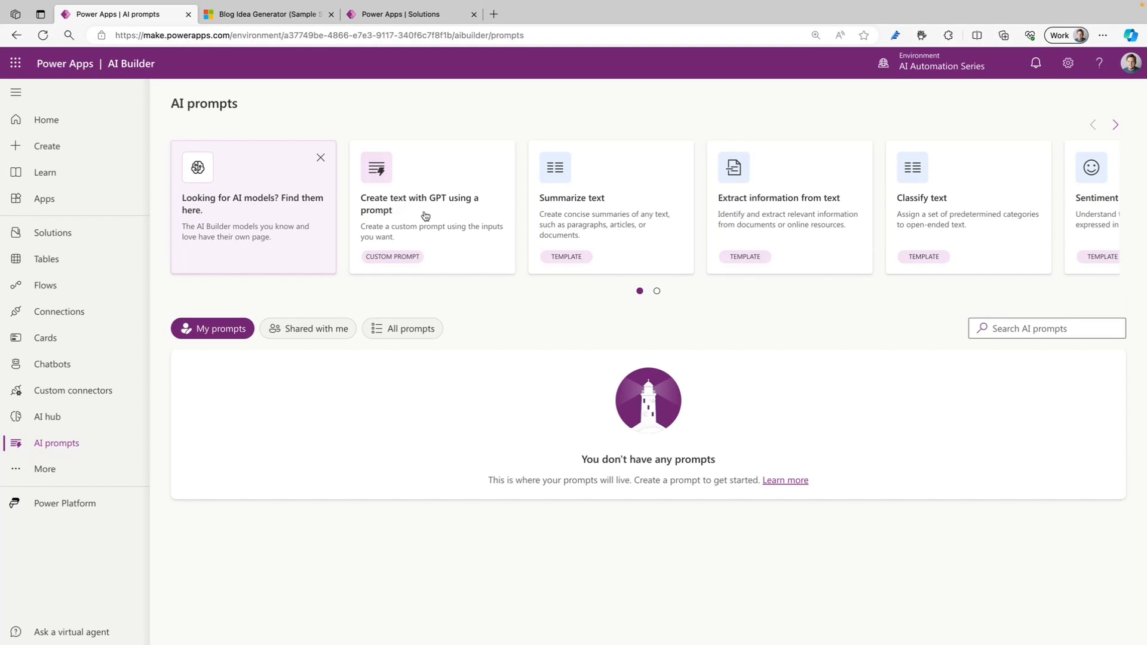
pyautogui.click(425, 215)
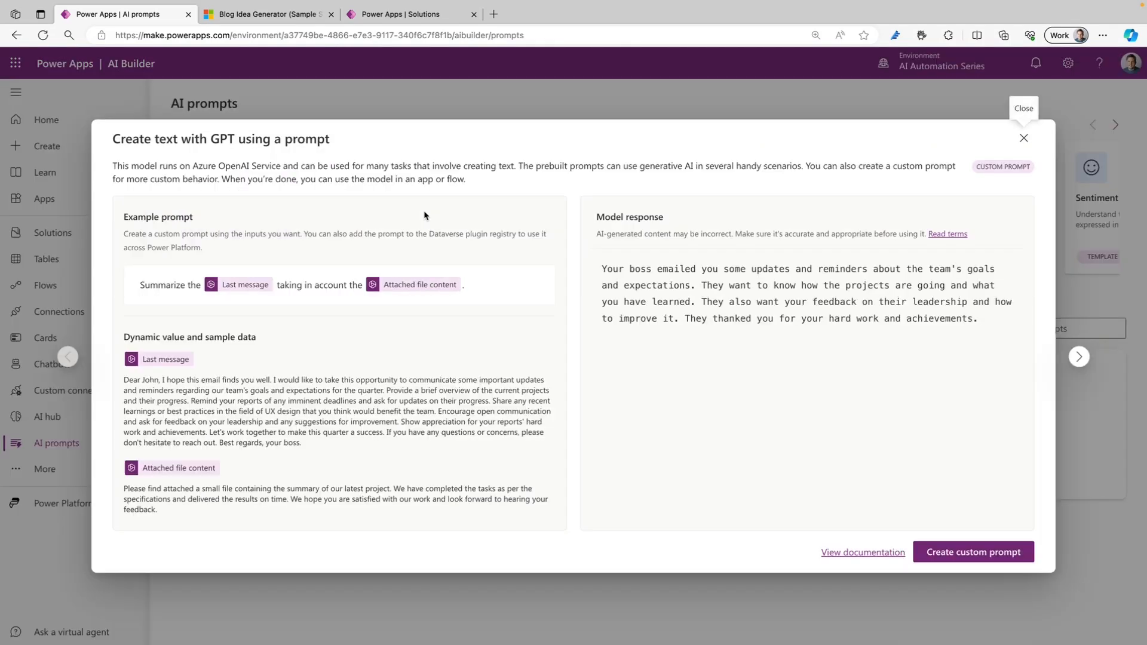
pyautogui.click(975, 553)
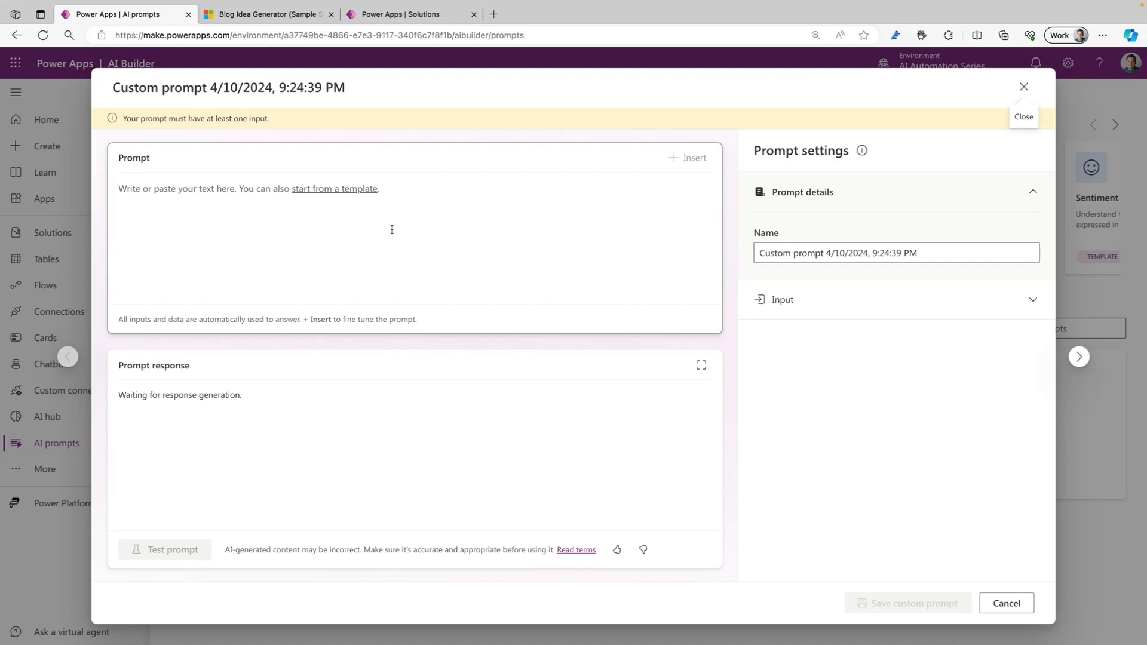
# Copy the full prompt text from the Blog Idea Generator sample page into the new custom prompt
pyautogui.click(274, 21)
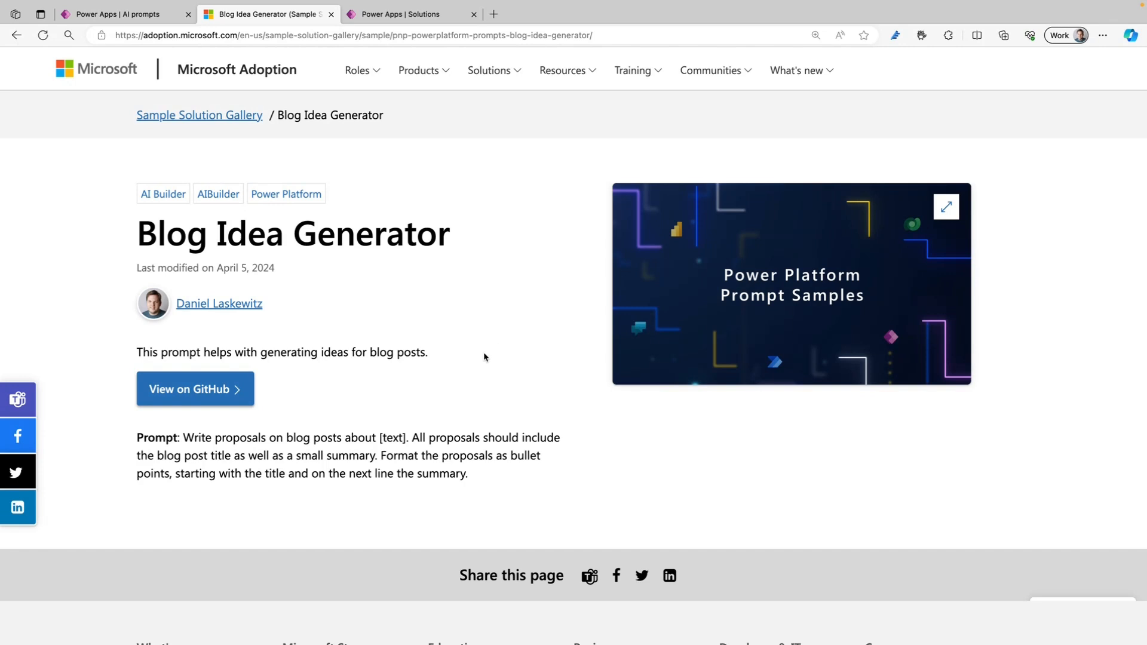
pyautogui.moveTo(475, 475); pyautogui.dragTo(185, 442)
pyautogui.hotkey('ctrl', 'c')
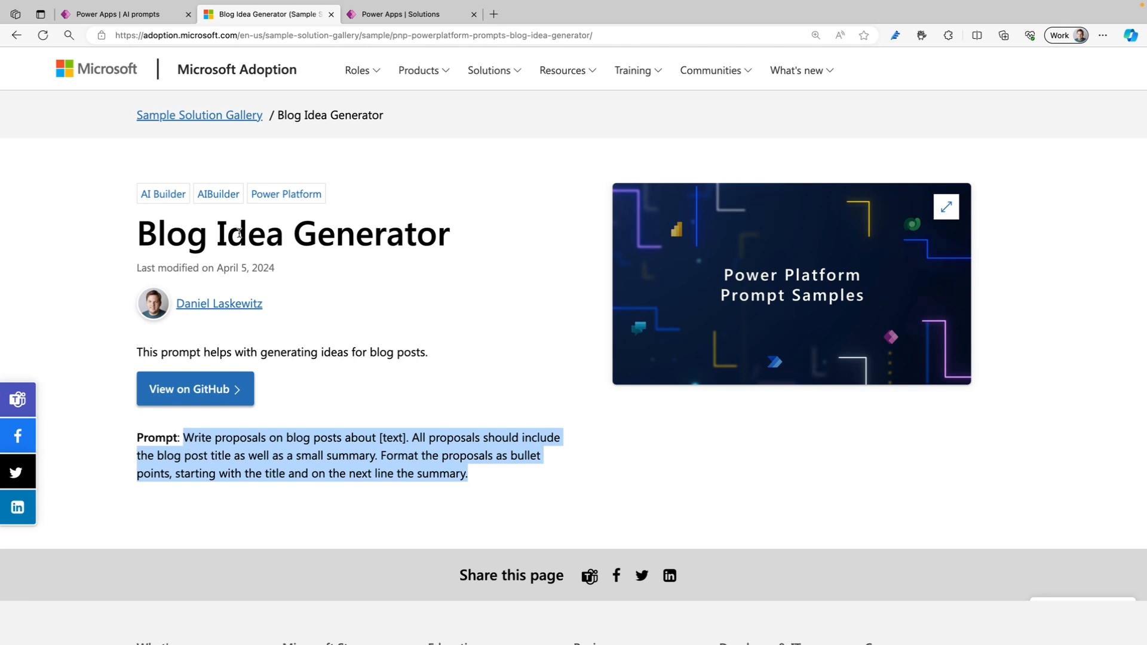
pyautogui.click(120, 18)
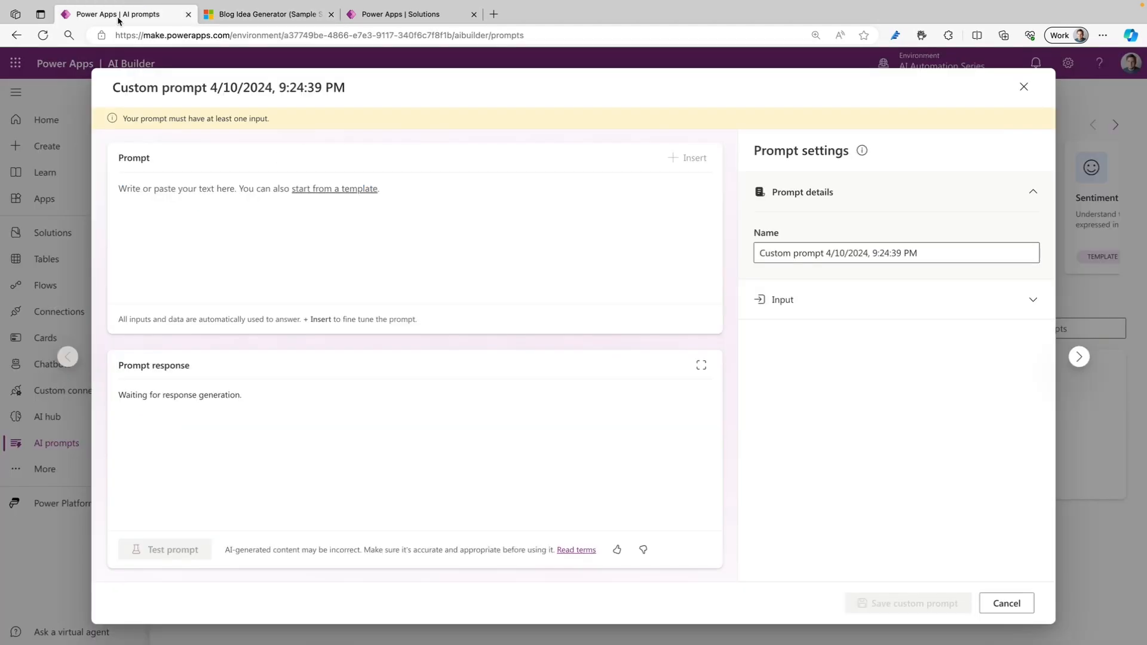
pyautogui.click(173, 188)
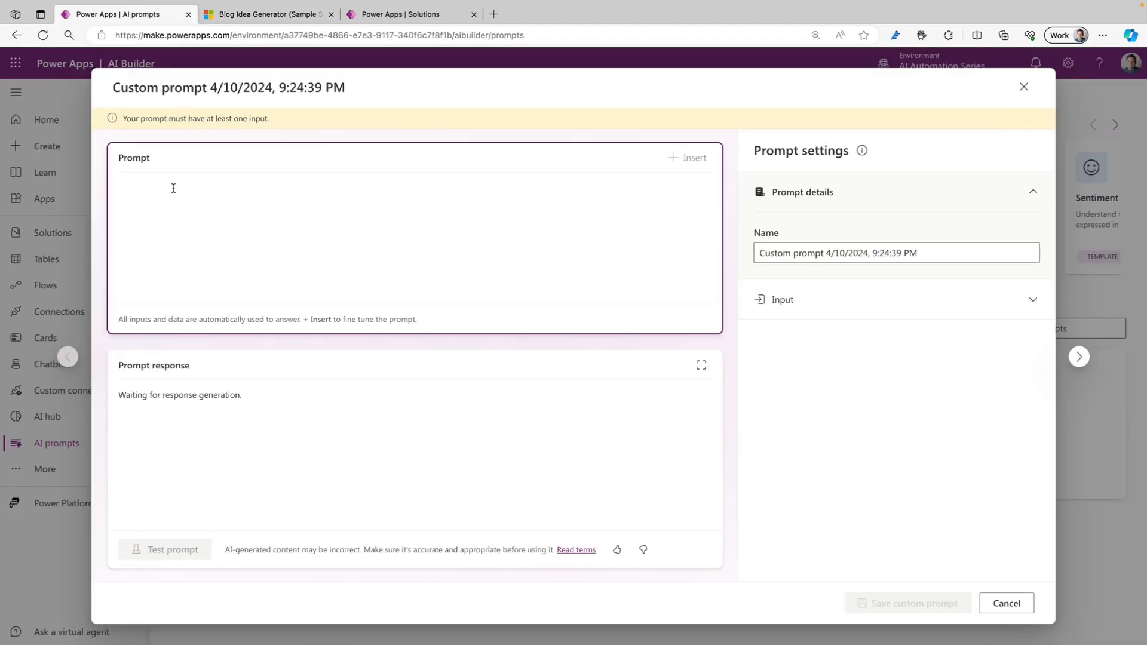
pyautogui.hotkey('ctrl', 'v')
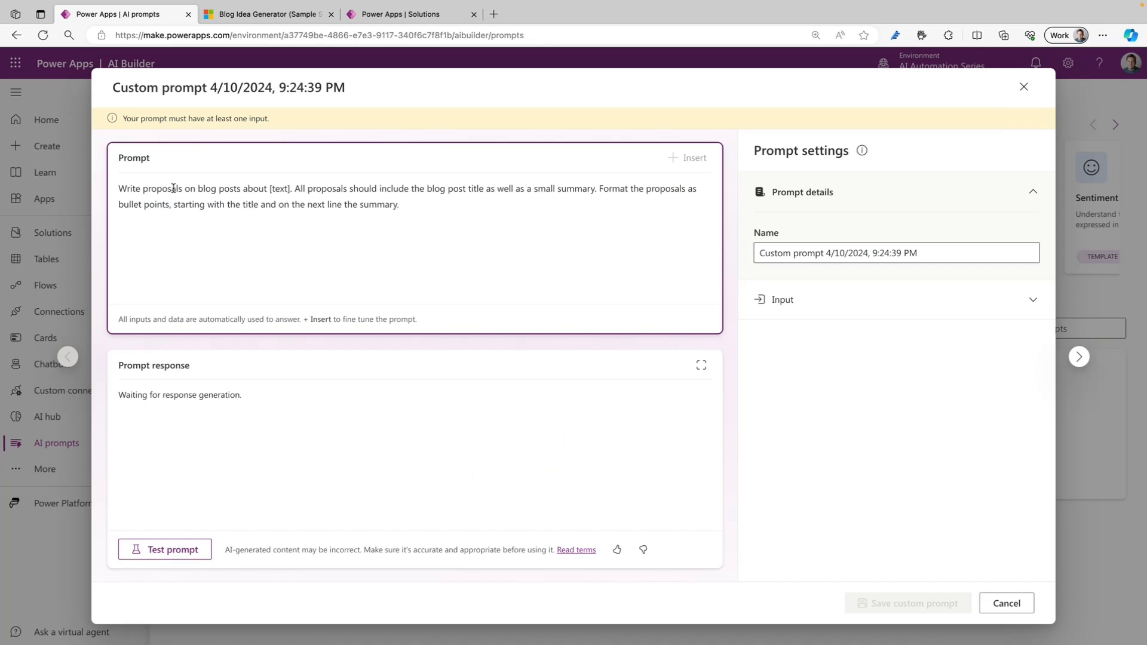
# Rename the custom prompt as "Blog Idea Generator"
pyautogui.click(829, 252)
pyautogui.hotkey('ctrl', 'a')
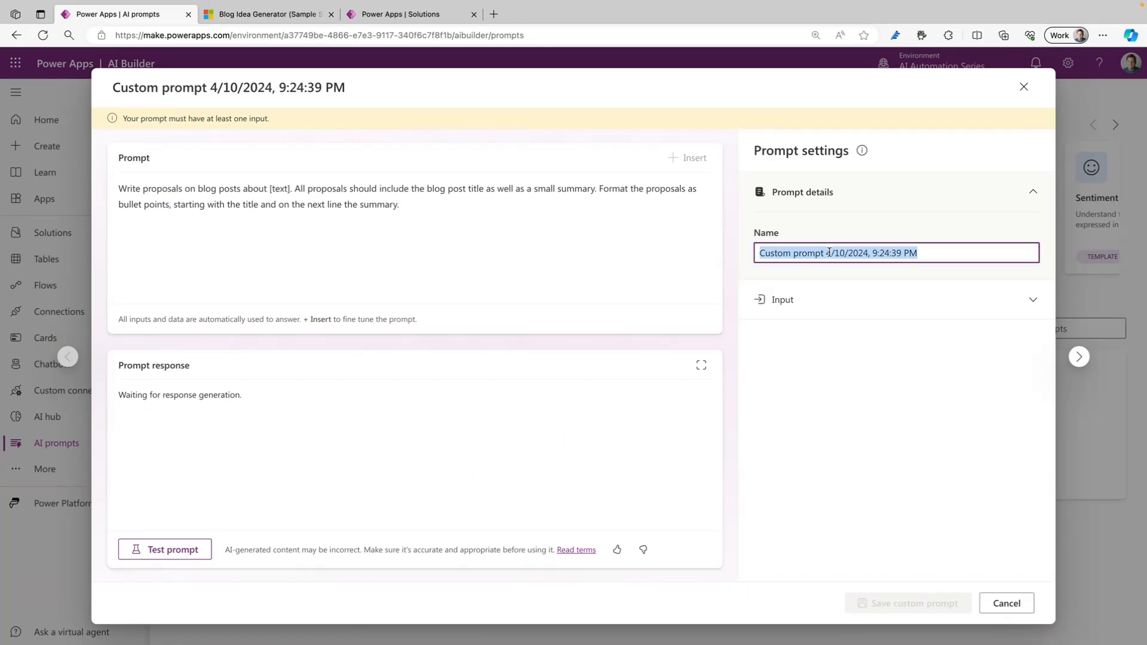
pyautogui.write('Blog Ide')
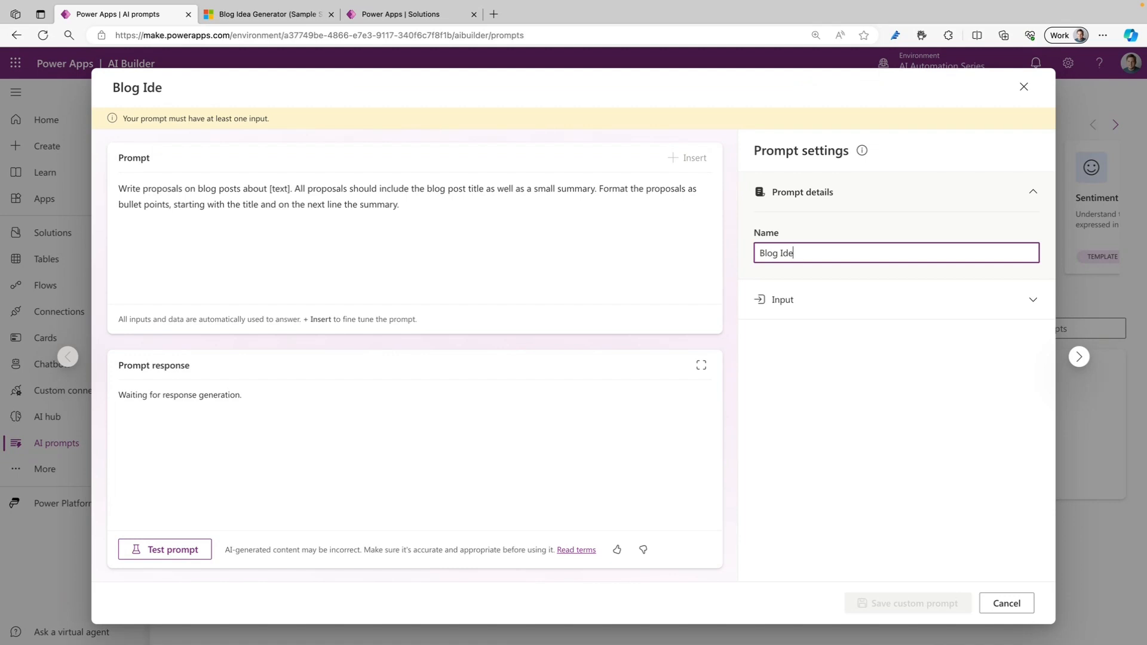
pyautogui.write('a Generator')
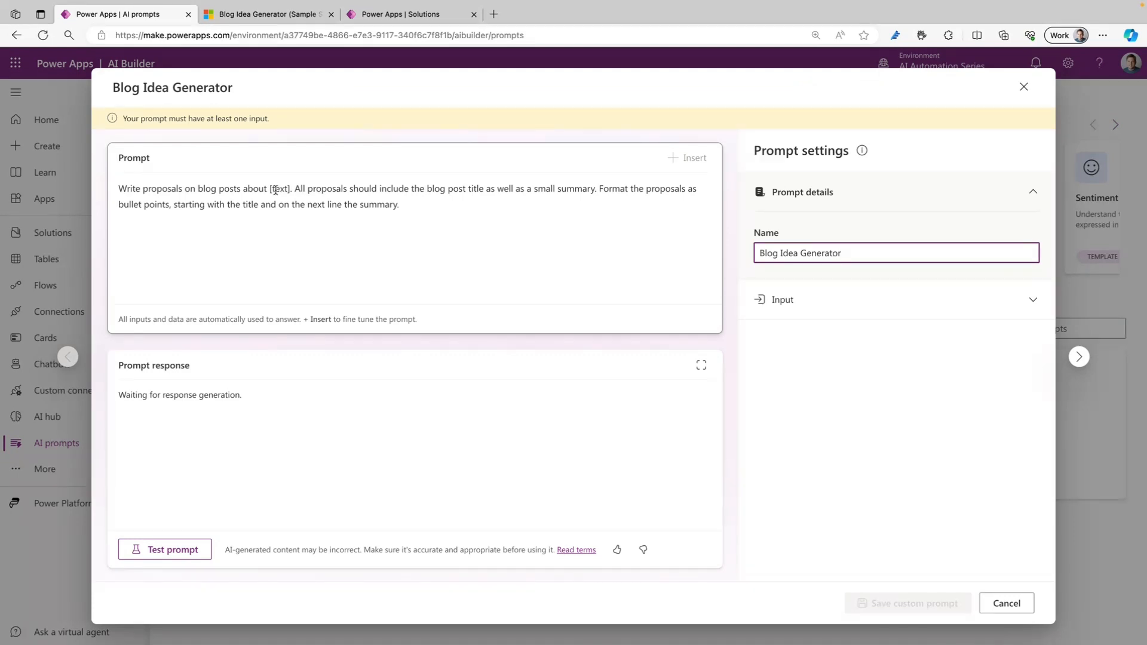
# Add an input named "text" to the prompt for the [text] placeholder
pyautogui.moveTo(269, 189); pyautogui.dragTo(290, 191)
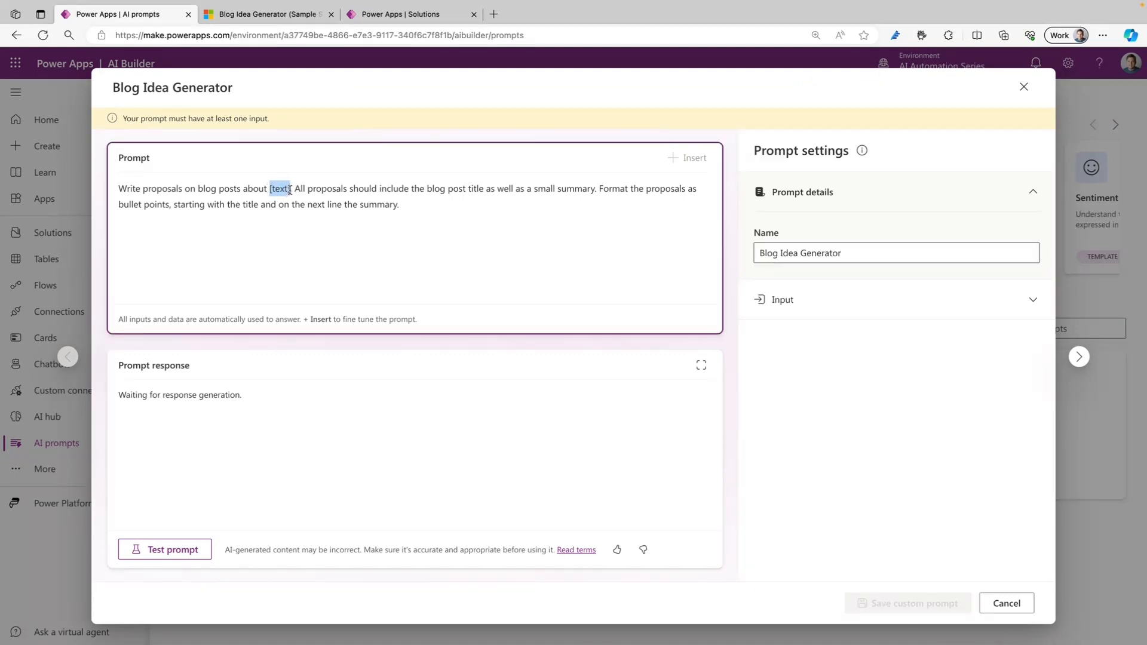
pyautogui.click(783, 300)
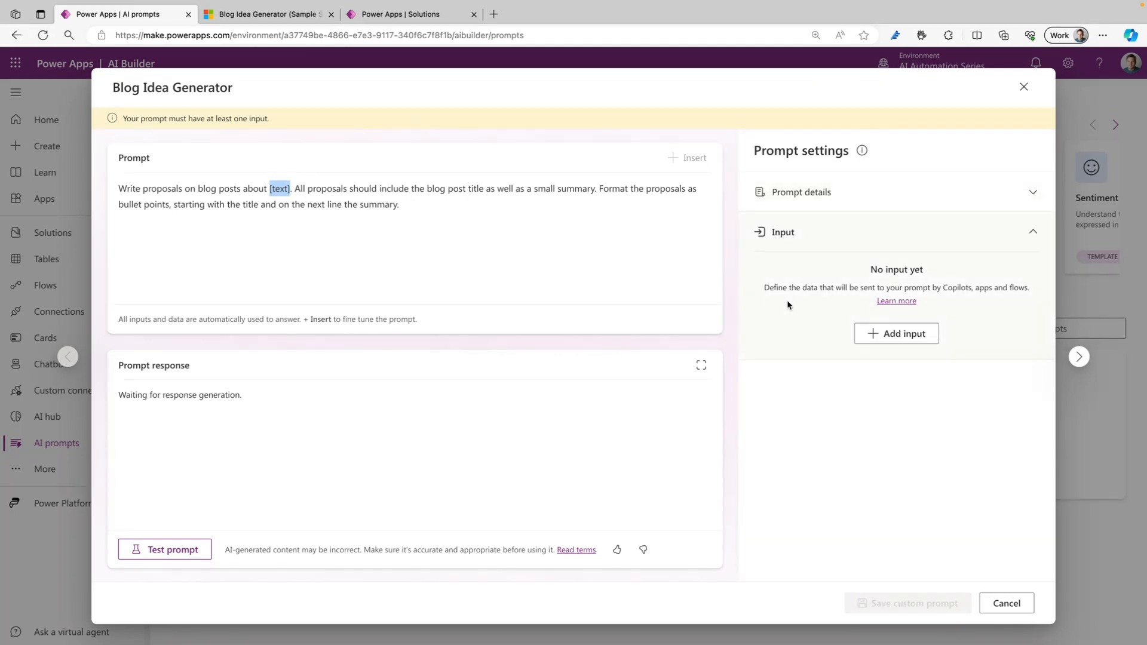
pyautogui.click(903, 338)
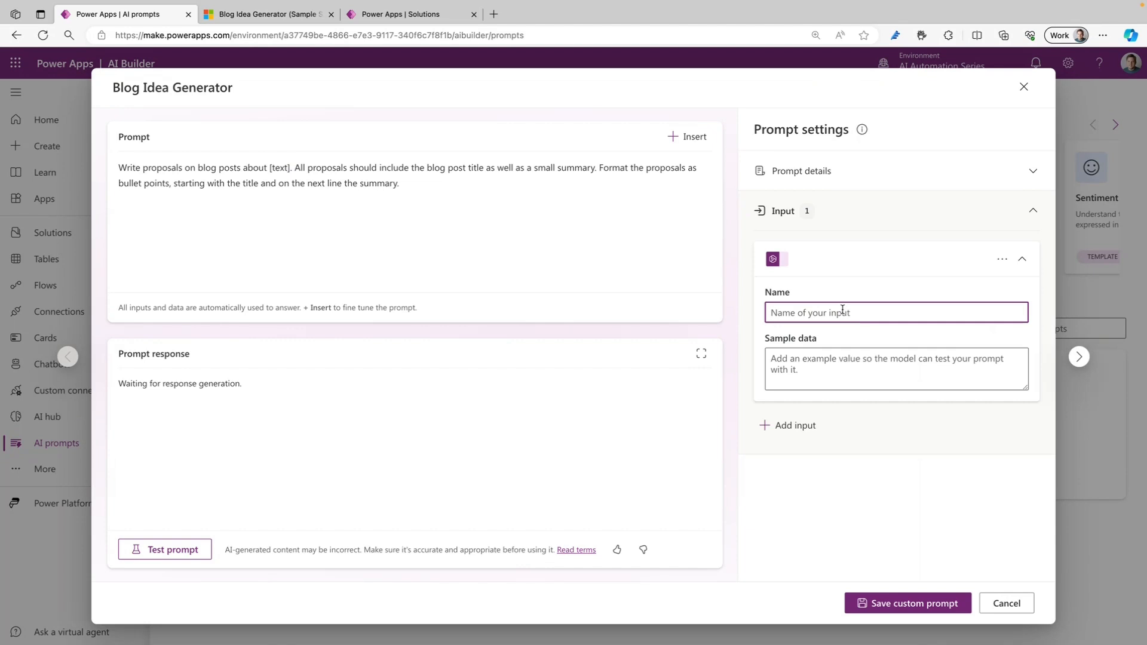
pyautogui.write('text')
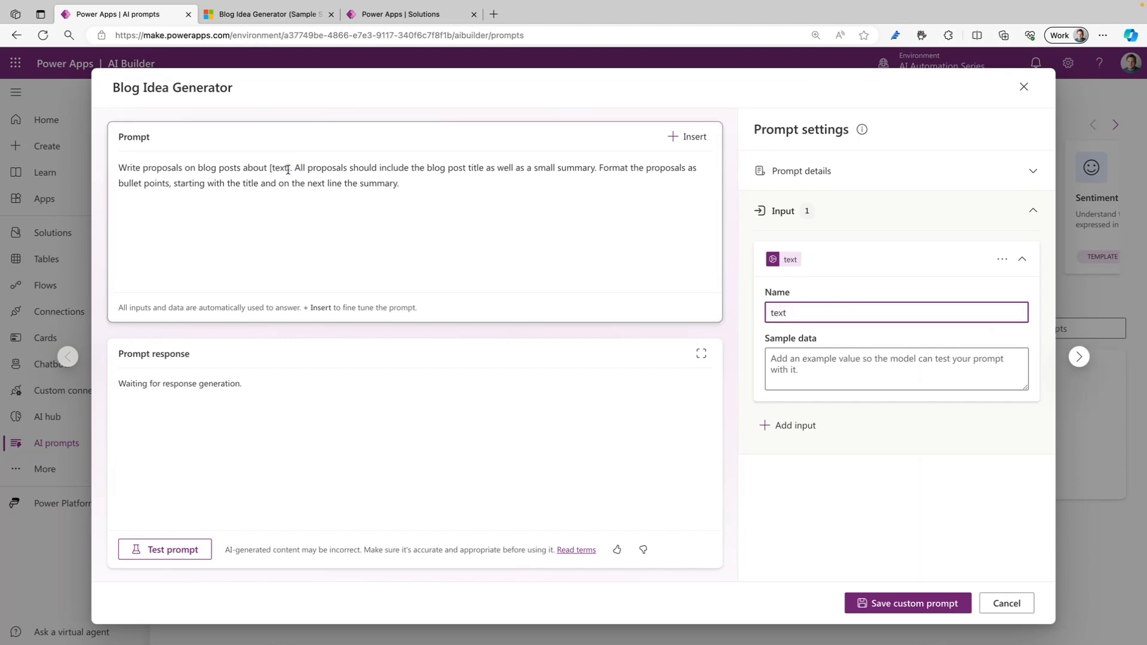
# Replace the [text] placeholder in the prompt with the text input, save the custom prompt and close the editor
pyautogui.moveTo(290, 170); pyautogui.dragTo(270, 169)
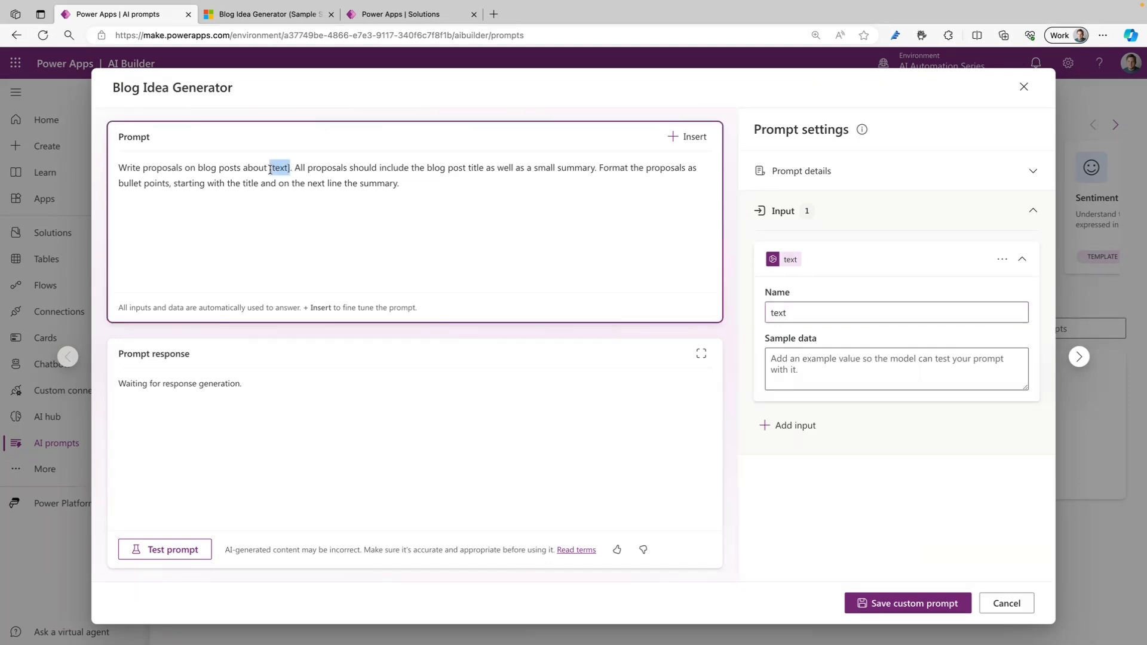
pyautogui.press('BackSpace')
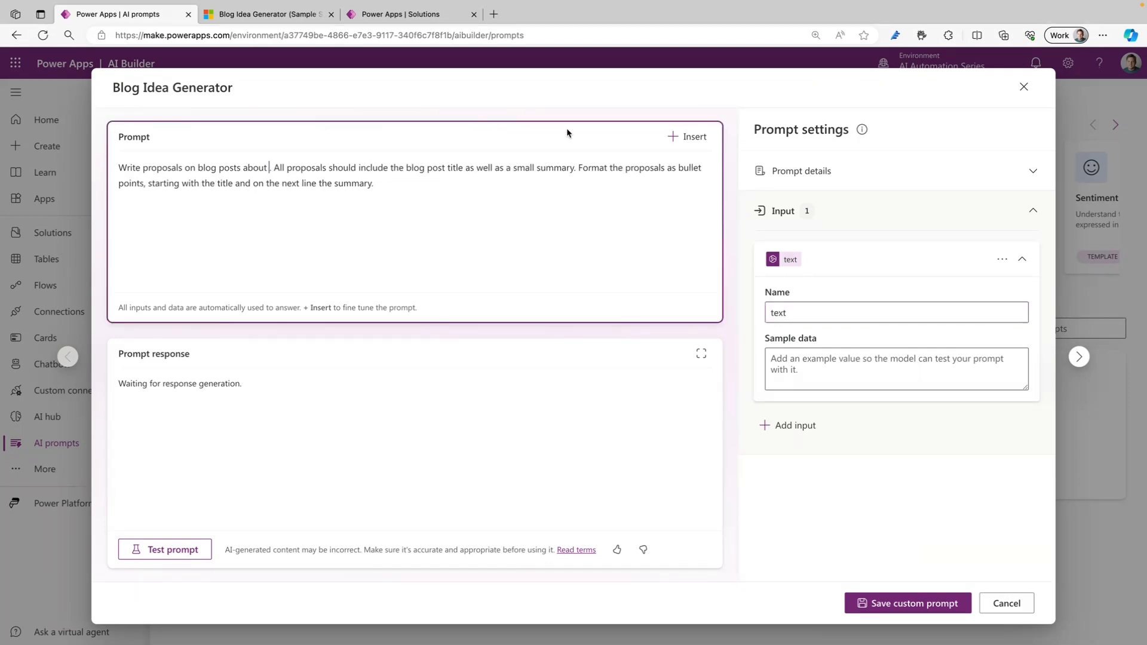
pyautogui.click(681, 137)
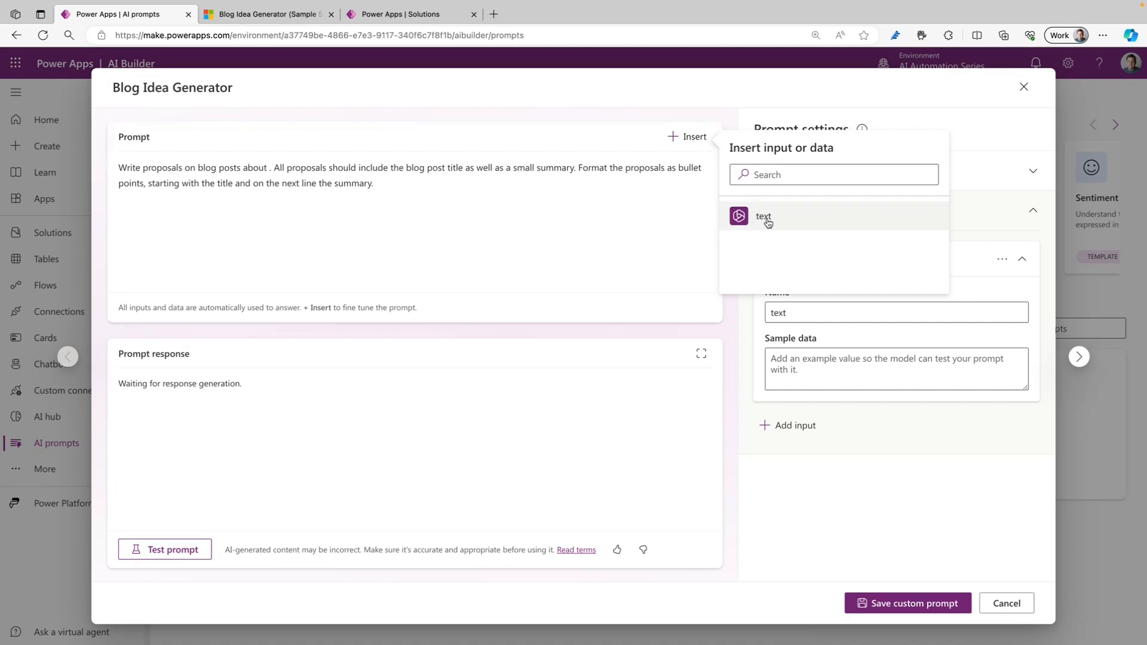
pyautogui.click(767, 221)
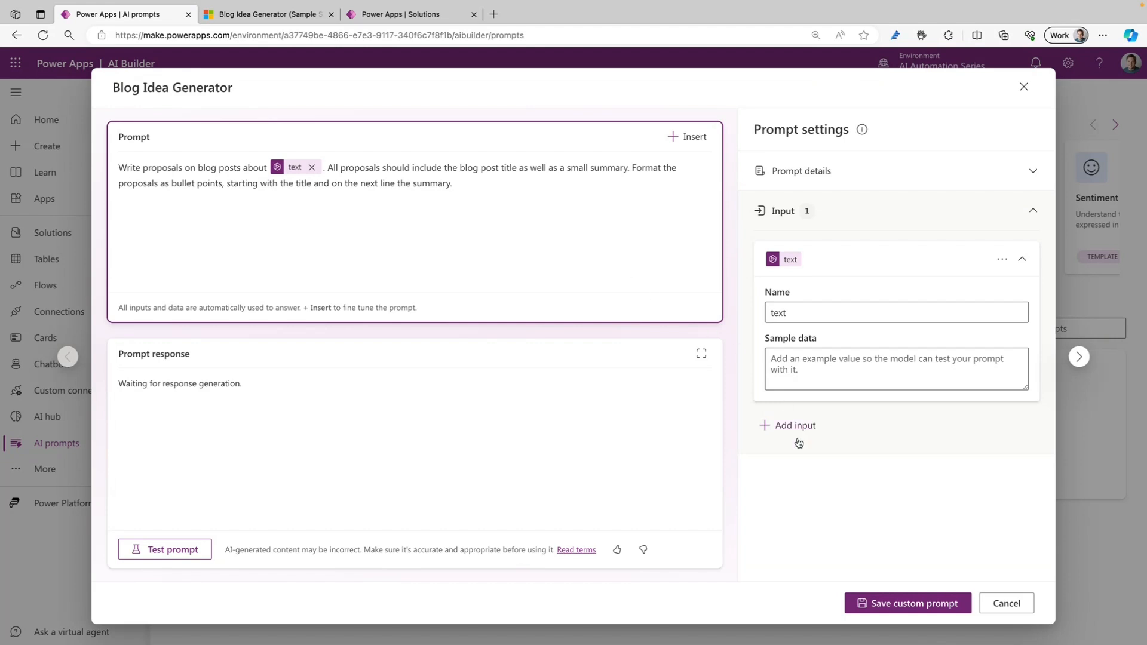
pyautogui.click(921, 605)
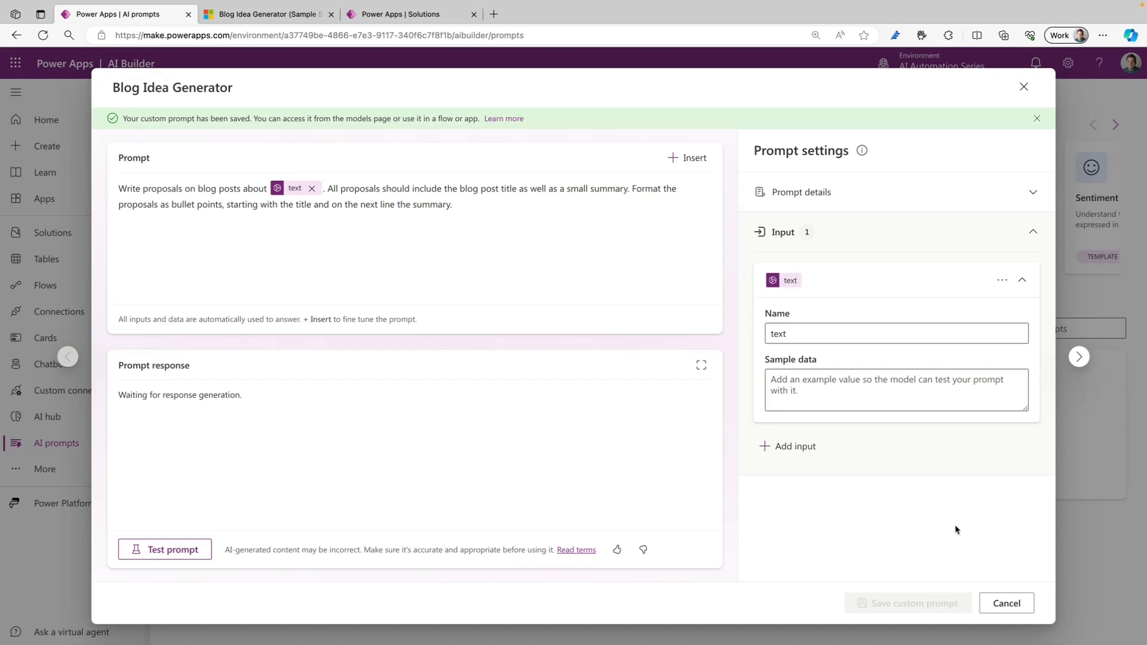
pyautogui.click(1024, 88)
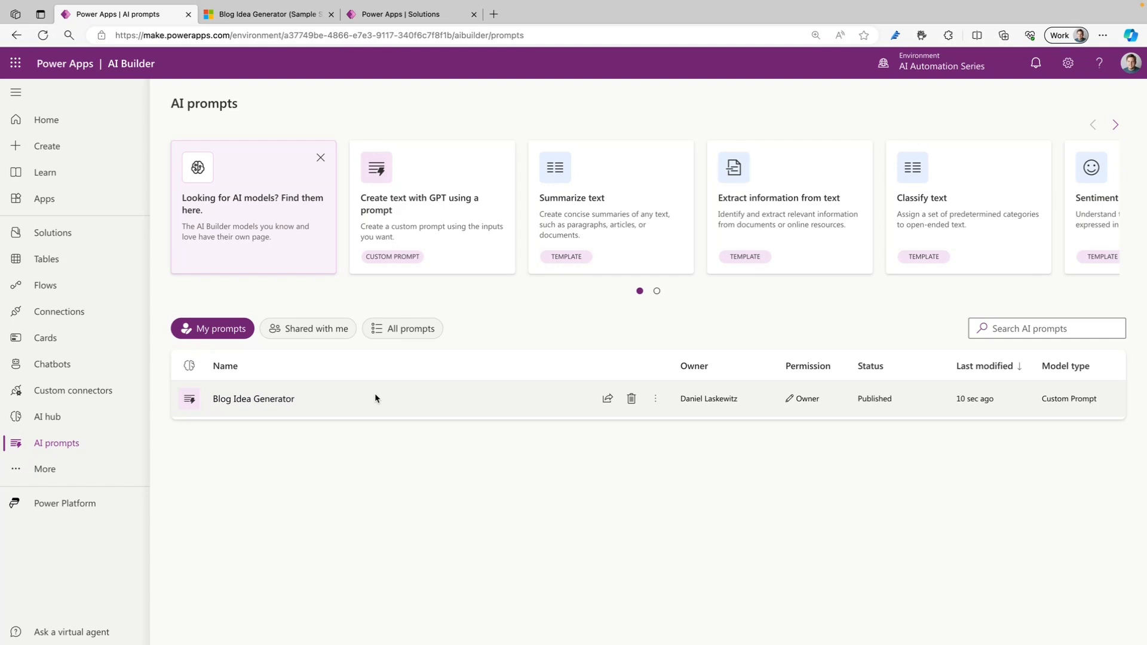
# Share the Blog Idea Generator prompt with a colleague as a user and close the sharing pane
pyautogui.click(607, 401)
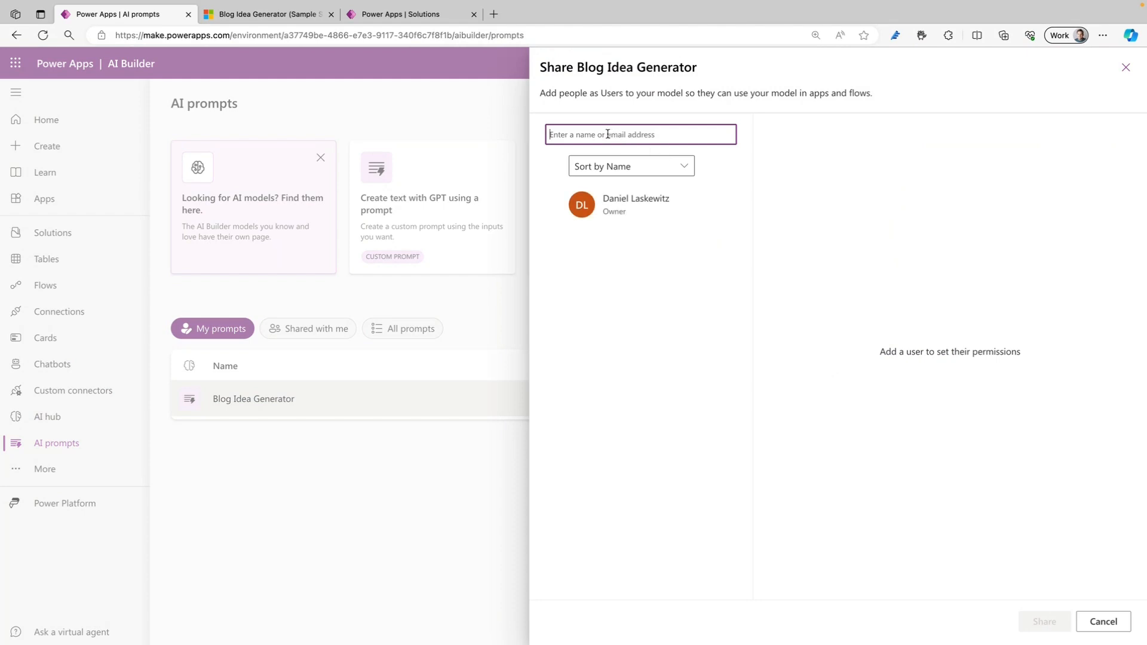
pyautogui.write('april')
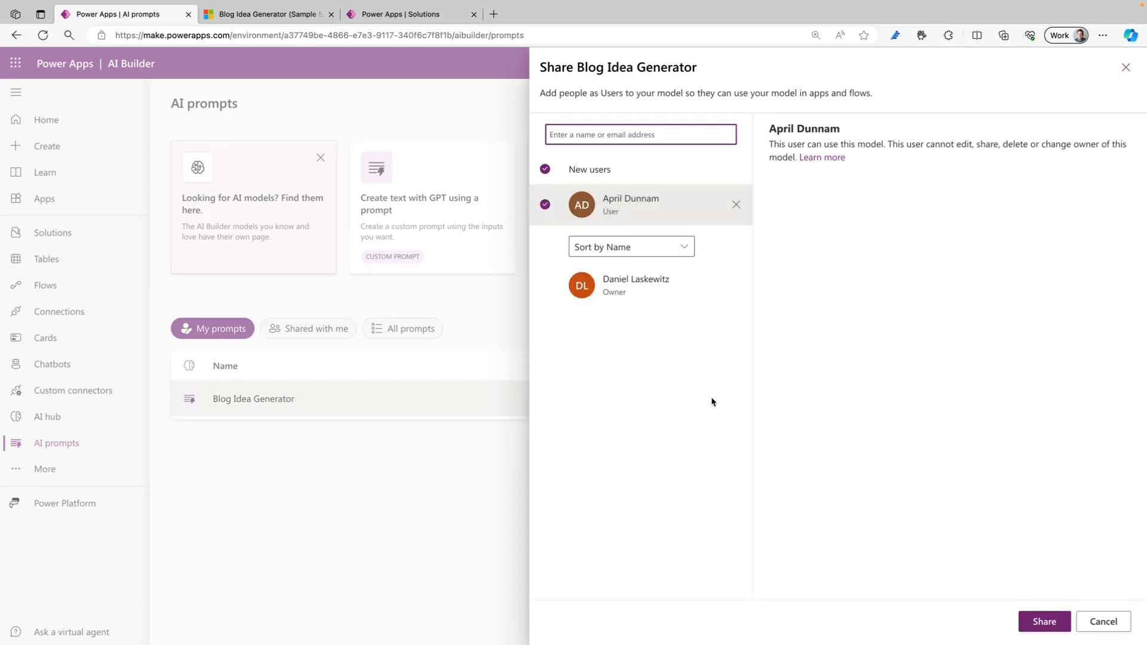
pyautogui.click(1044, 622)
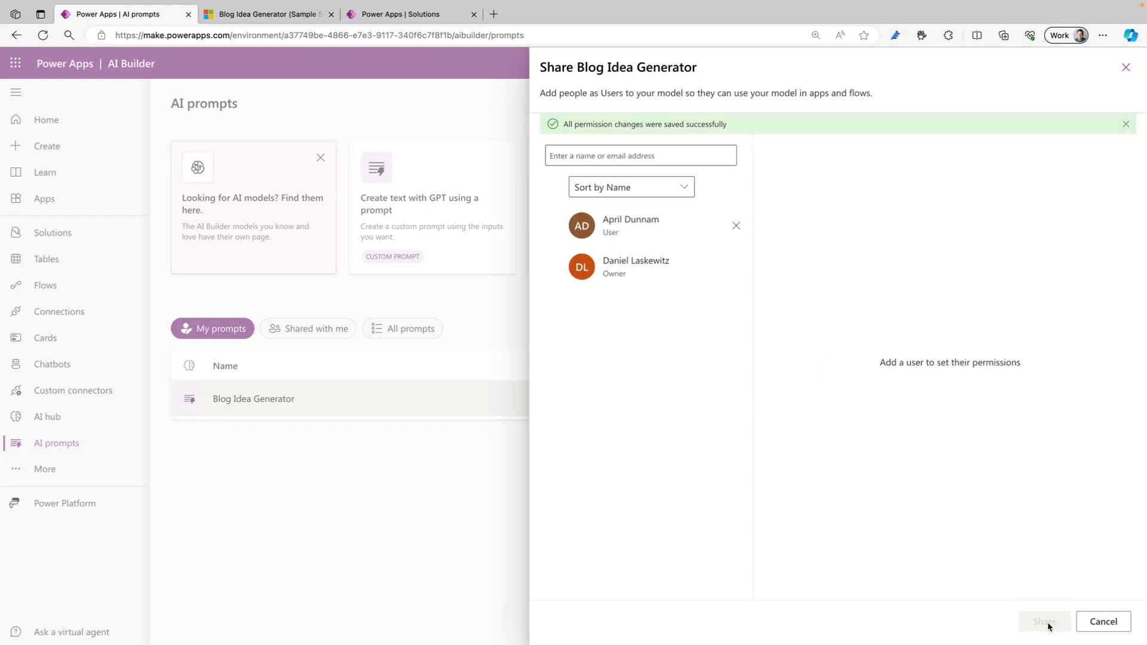
pyautogui.click(1124, 70)
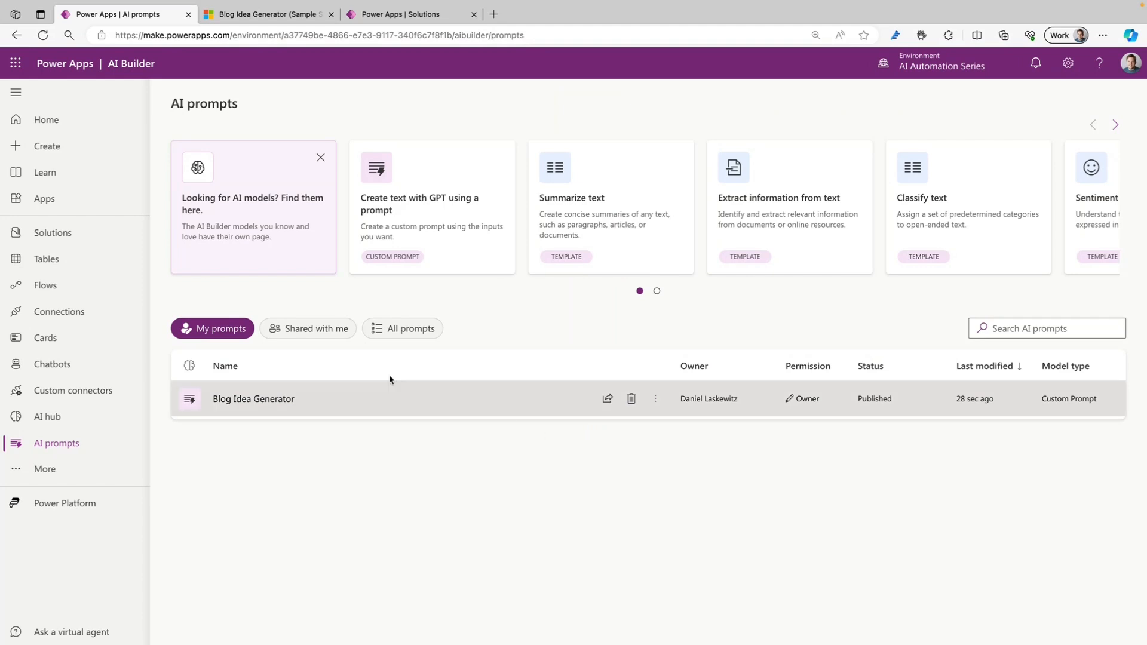
# Examine which Blog Idea Generator components the AI Prompt solution contains and return to the solutions list
pyautogui.click(79, 237)
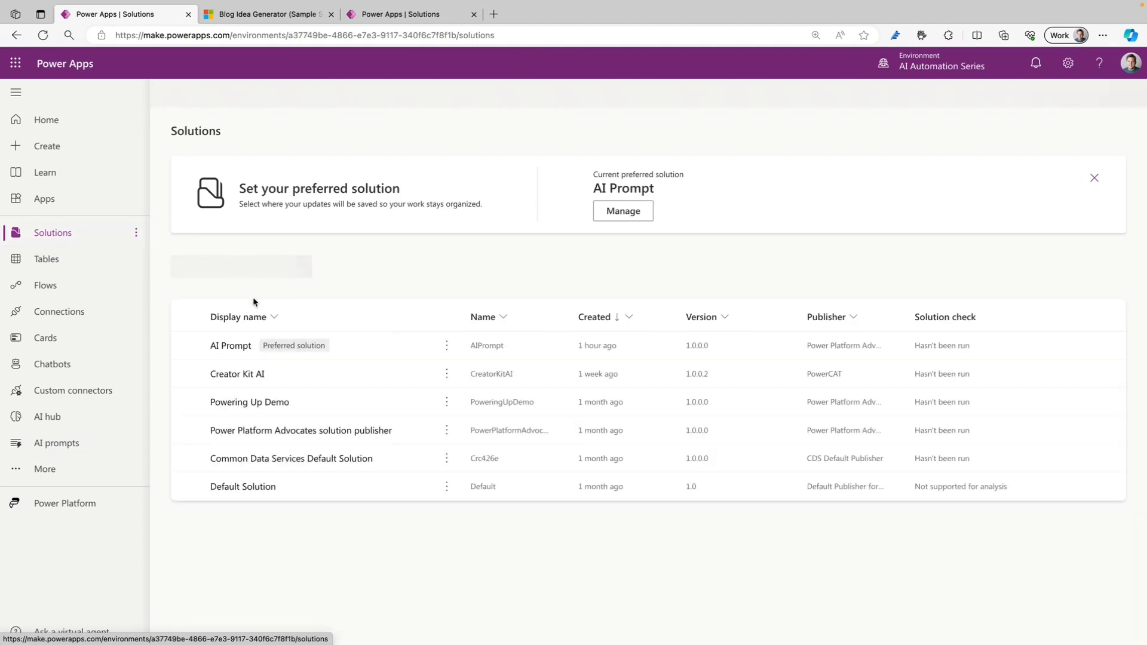
pyautogui.click(228, 339)
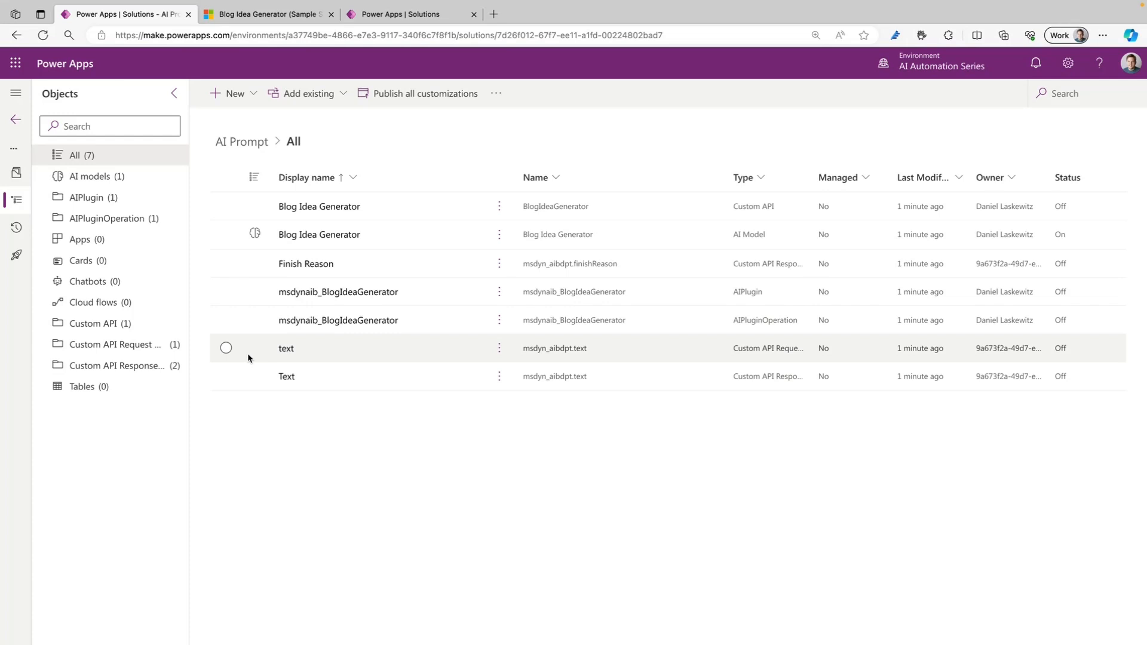
pyautogui.click(15, 123)
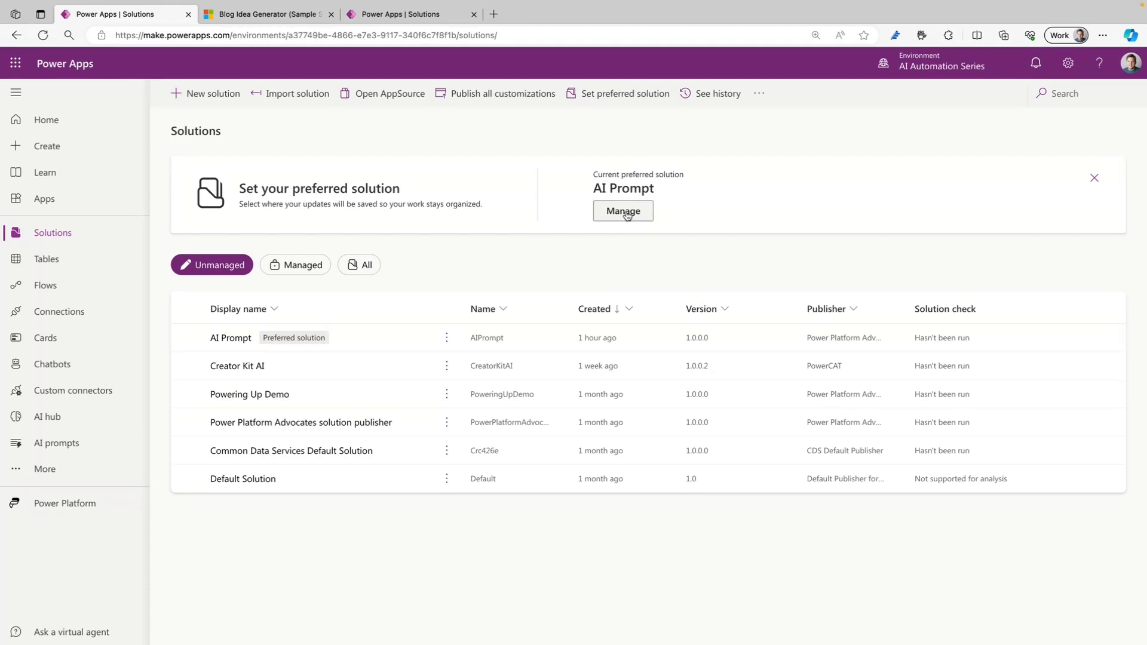
# Change the preferred solution to Common Data Services Default Solution (cr57f) and apply it
pyautogui.click(626, 214)
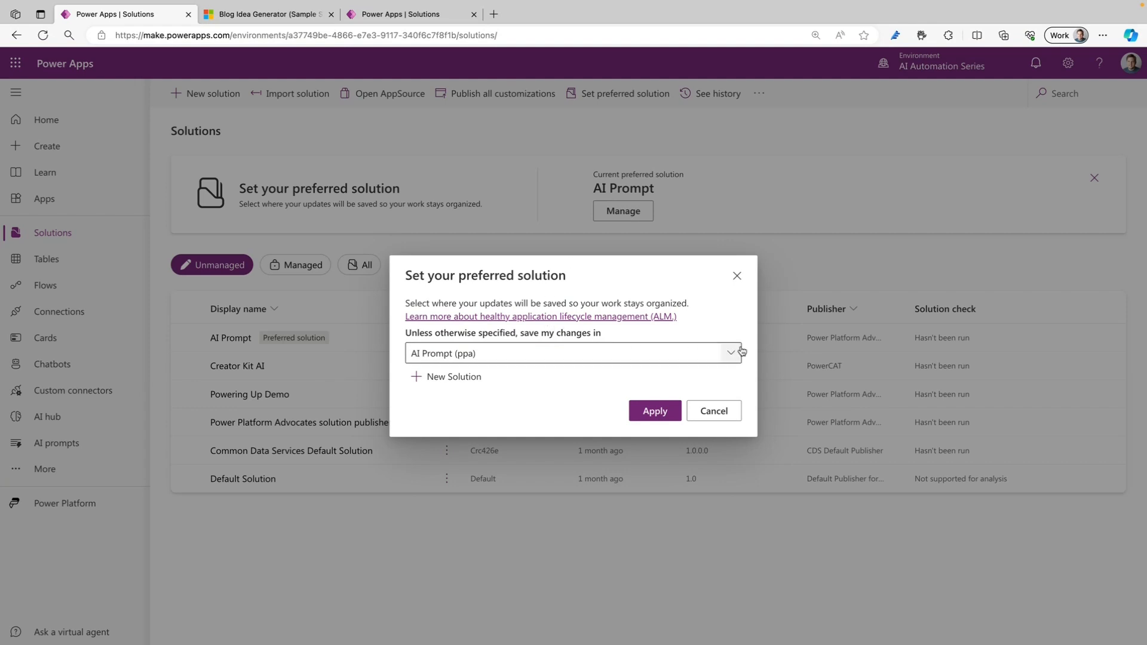
pyautogui.click(733, 352)
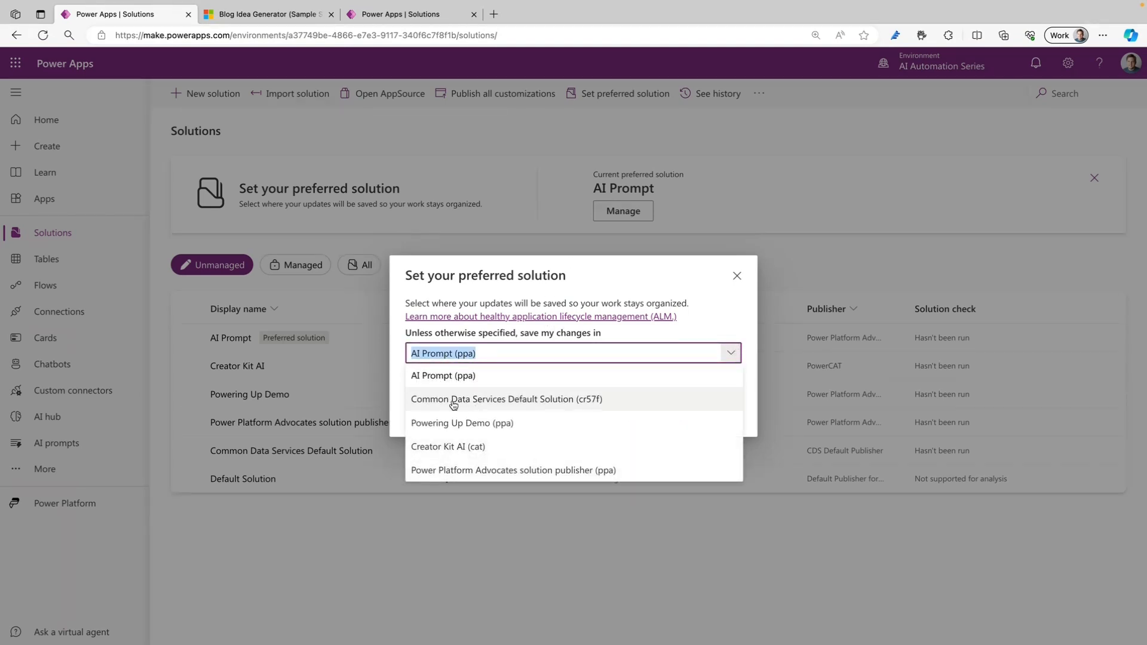
pyautogui.click(533, 400)
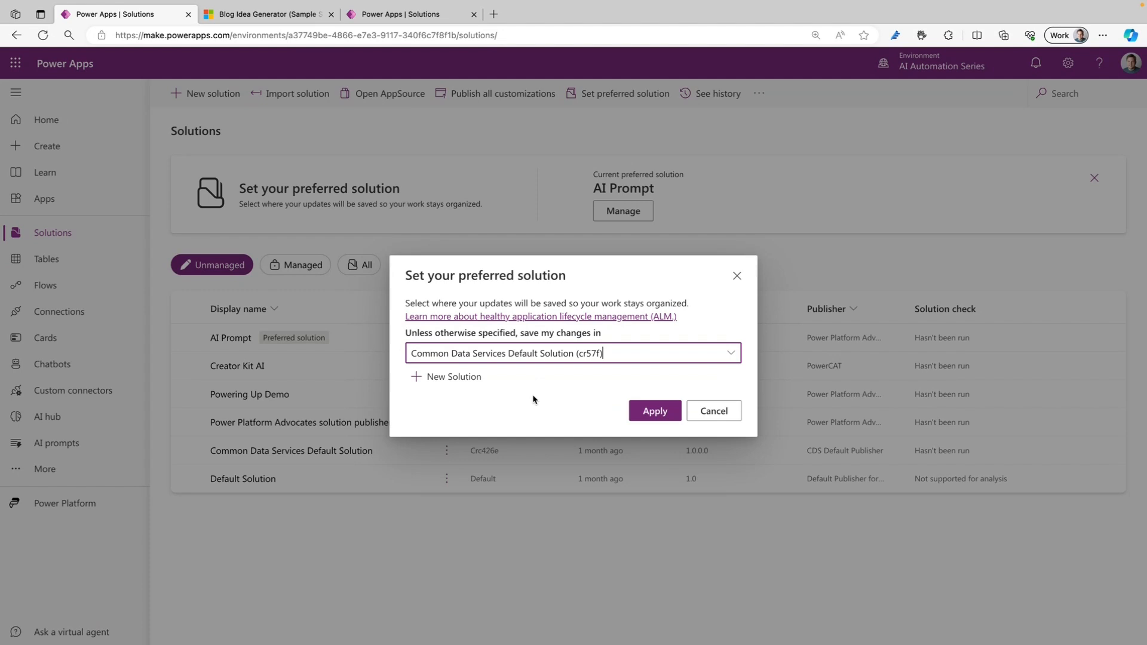
pyautogui.click(653, 413)
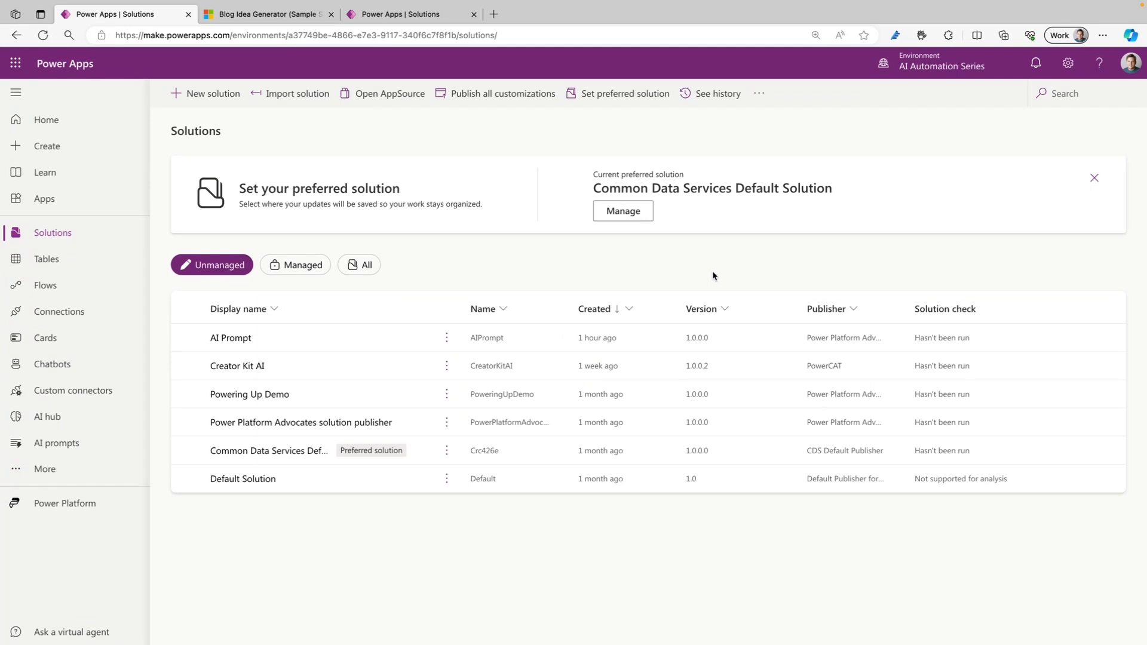
# Start exporting the AI Prompt solution from its overview and publish all of its changes
pyautogui.click(235, 340)
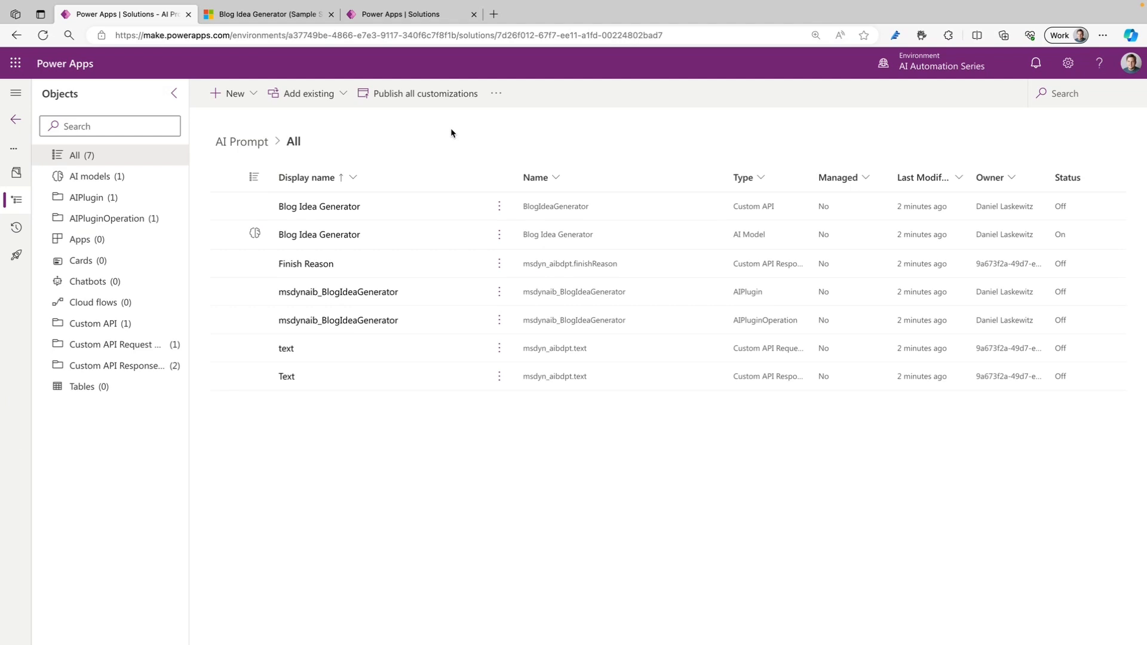
pyautogui.click(18, 175)
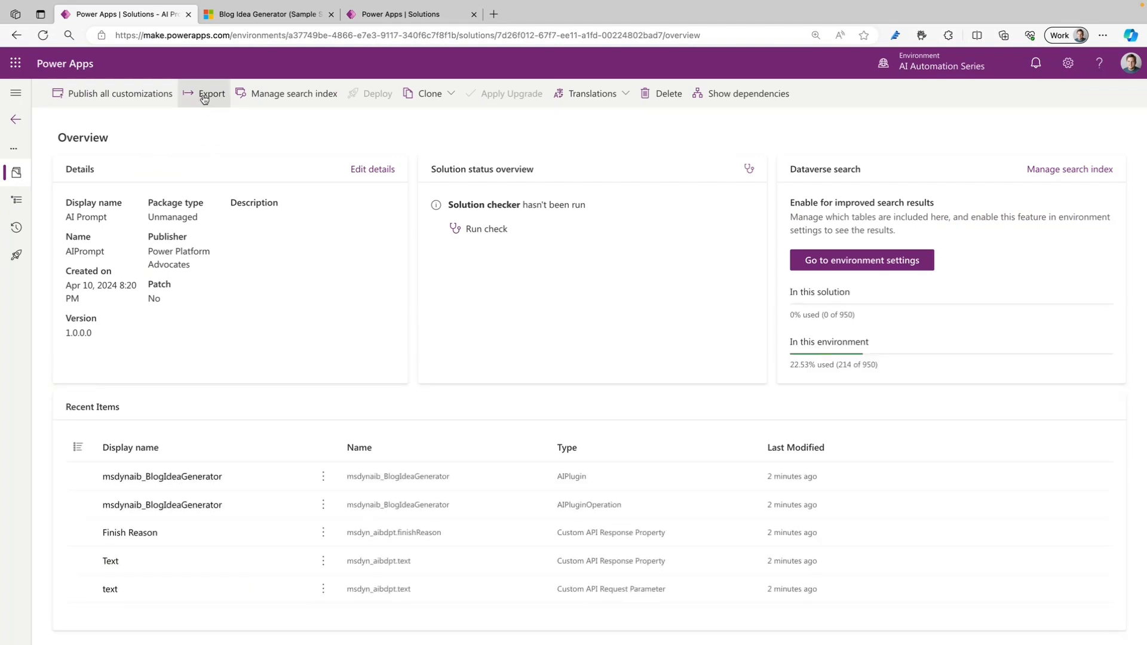
pyautogui.click(207, 101)
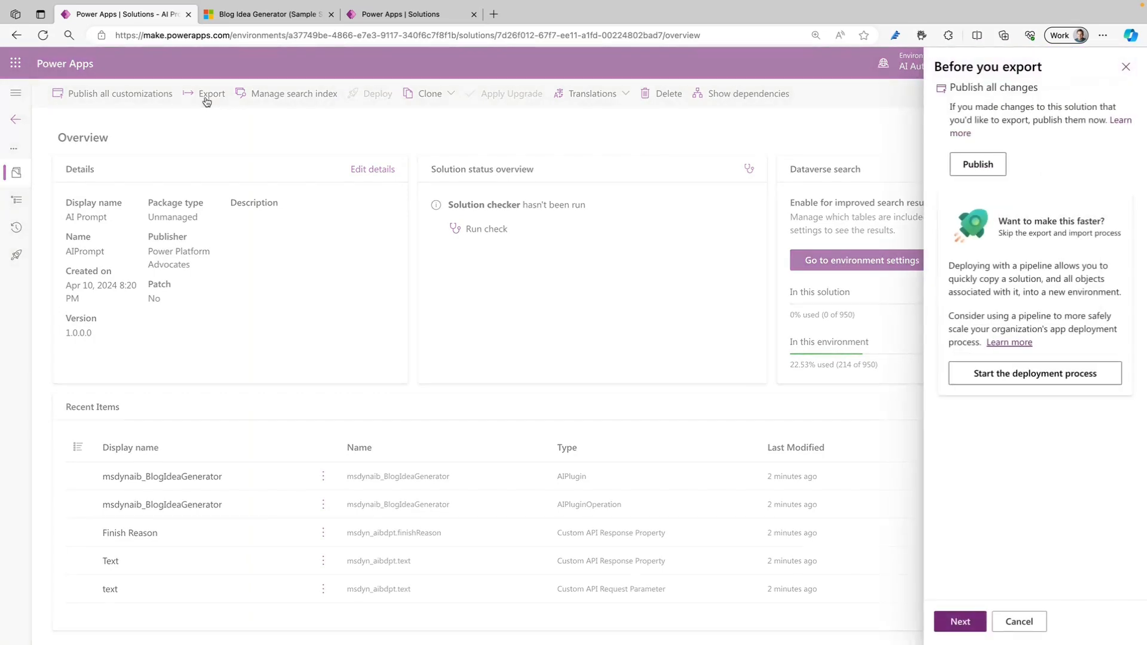
pyautogui.click(968, 166)
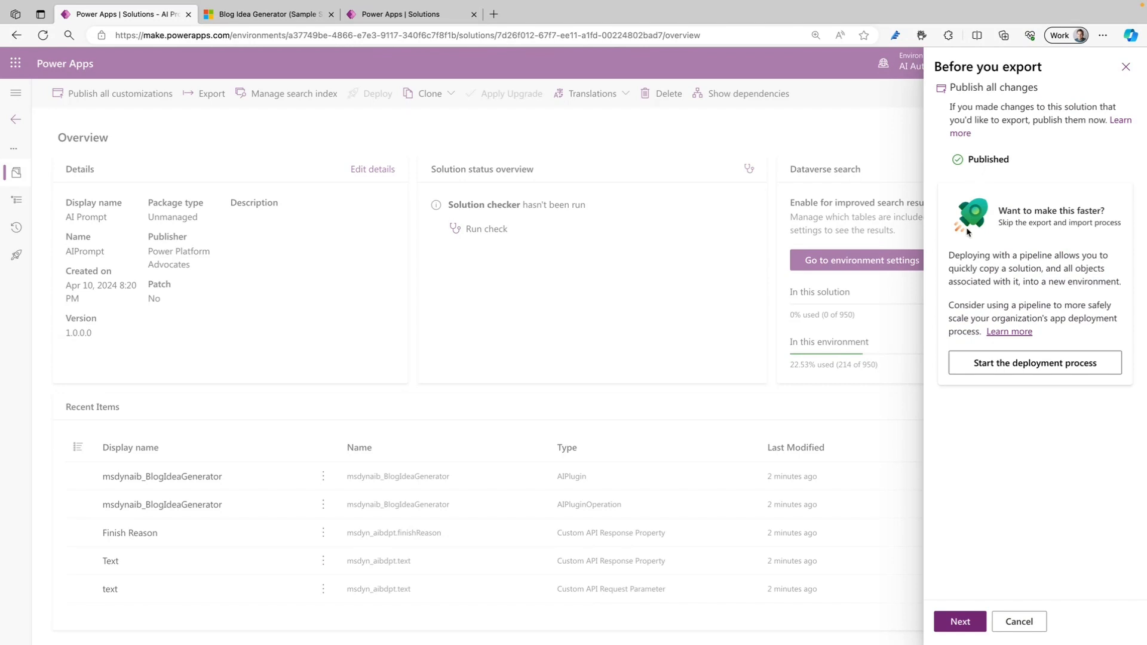
# Export the AI Prompt solution as managed with version number 1.0.0.1 and download the exported file
pyautogui.click(960, 622)
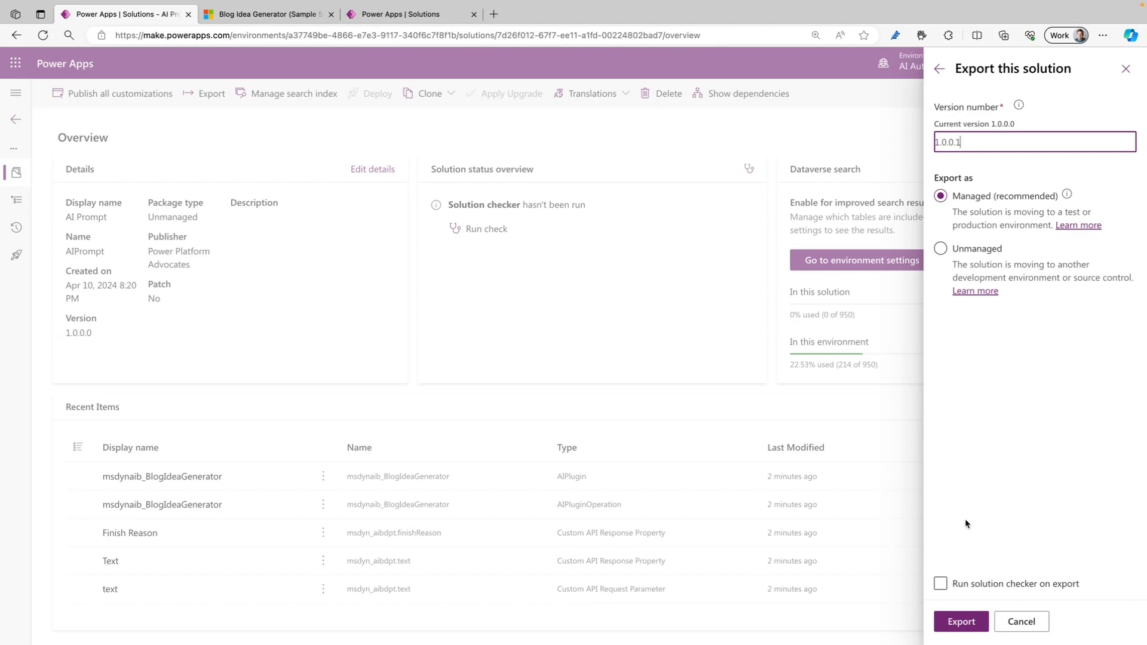
pyautogui.click(961, 623)
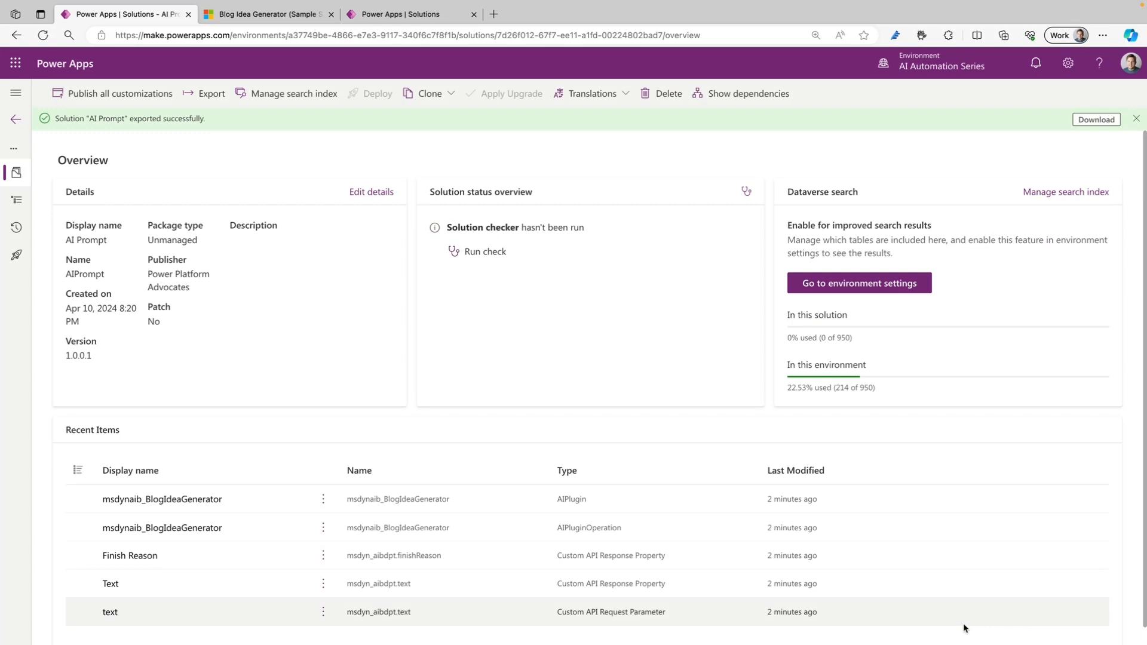
pyautogui.click(1097, 120)
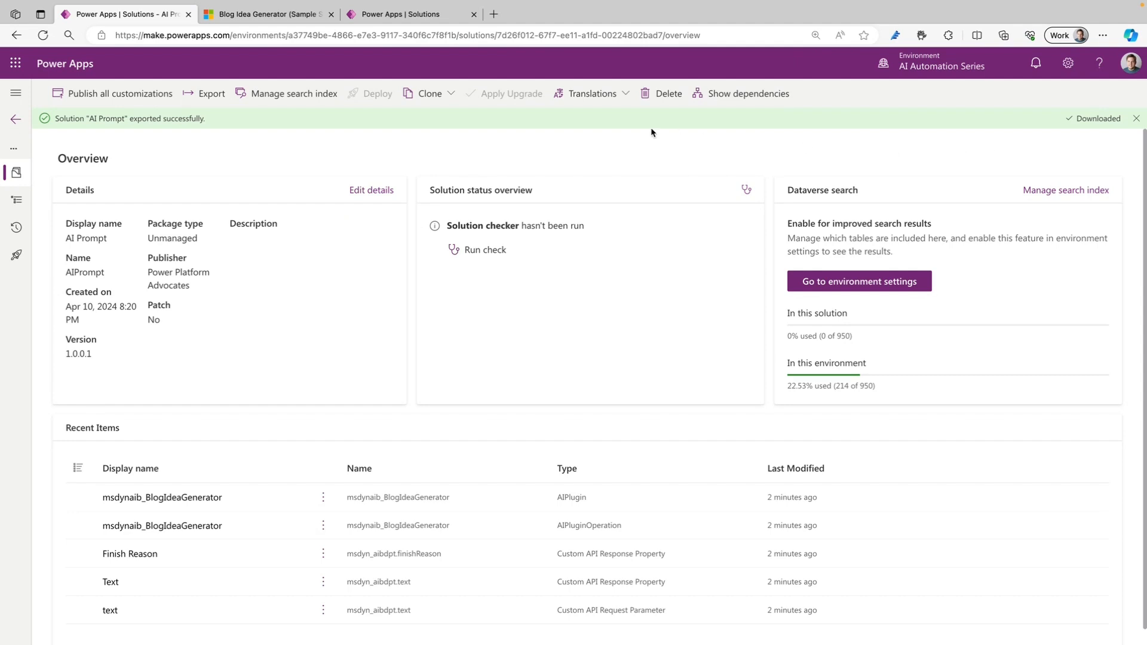
# Switch to the solutions page of the AI Automation Series (Test) environment and check the selected environment in the environment list
pyautogui.click(405, 18)
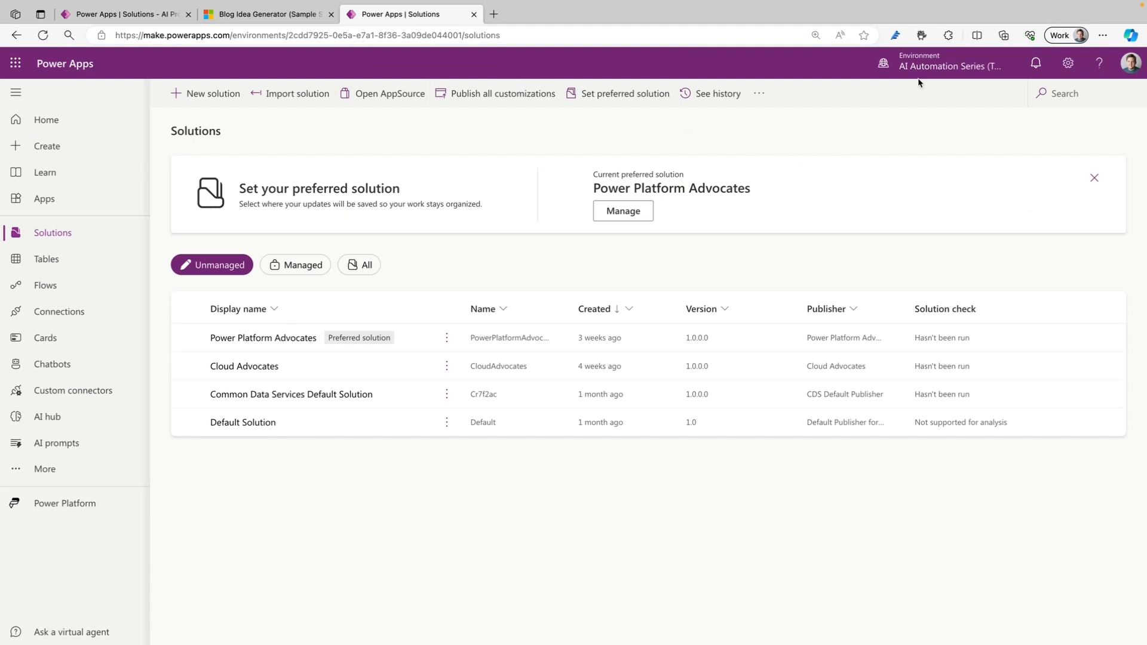
pyautogui.click(933, 67)
pyautogui.moveTo(1038, 317)
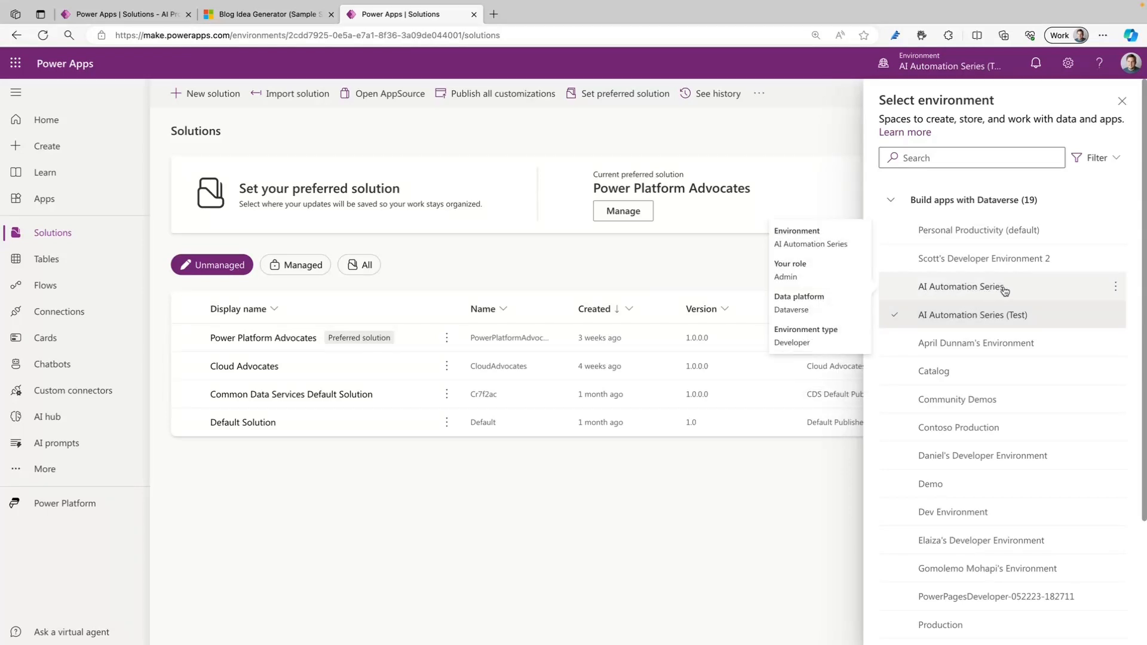
pyautogui.moveTo(943, 315)
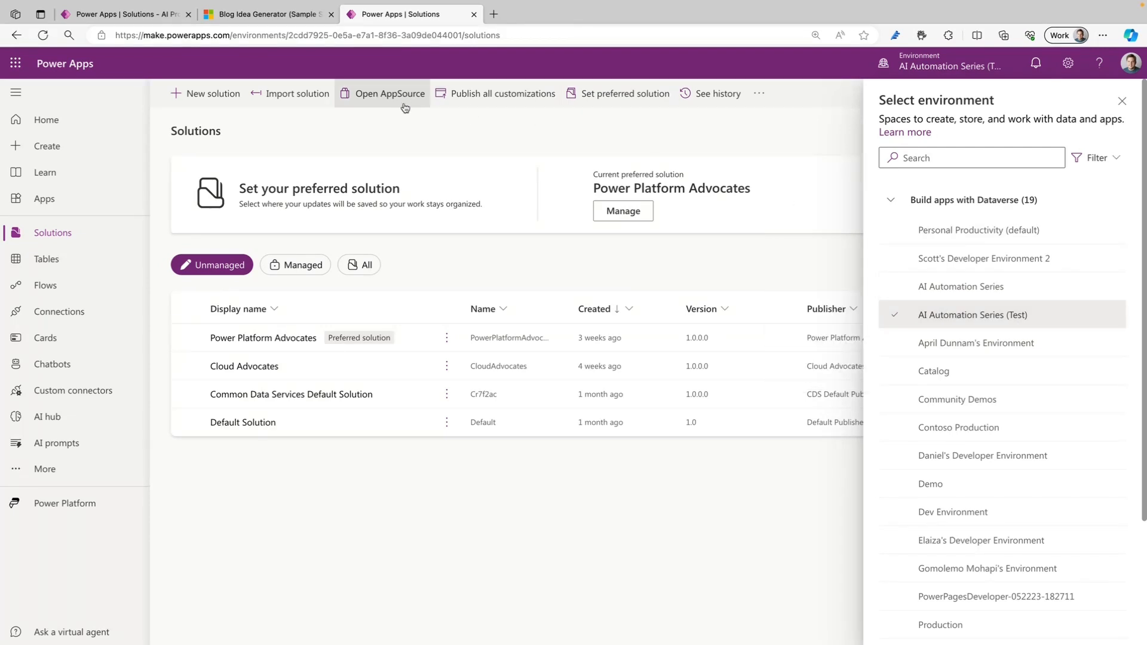
pyautogui.click(1122, 101)
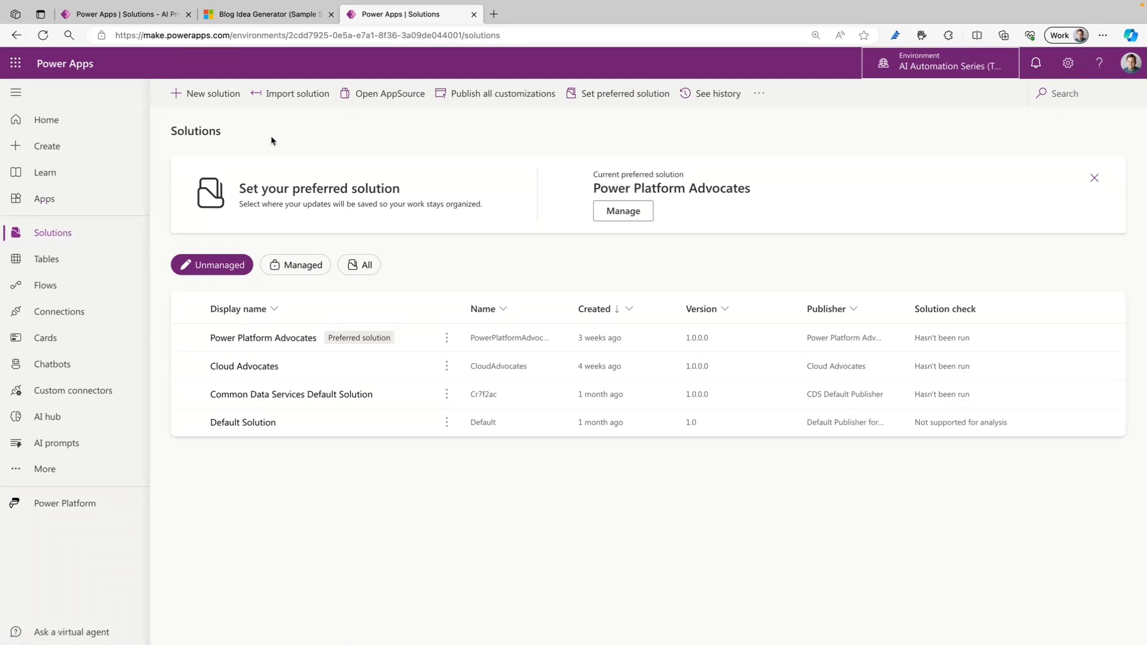
# Import the solution file AIPrompt_1_0_0_1_managed.zip from Downloads into the AI Automation Series (Test) environment
pyautogui.click(297, 98)
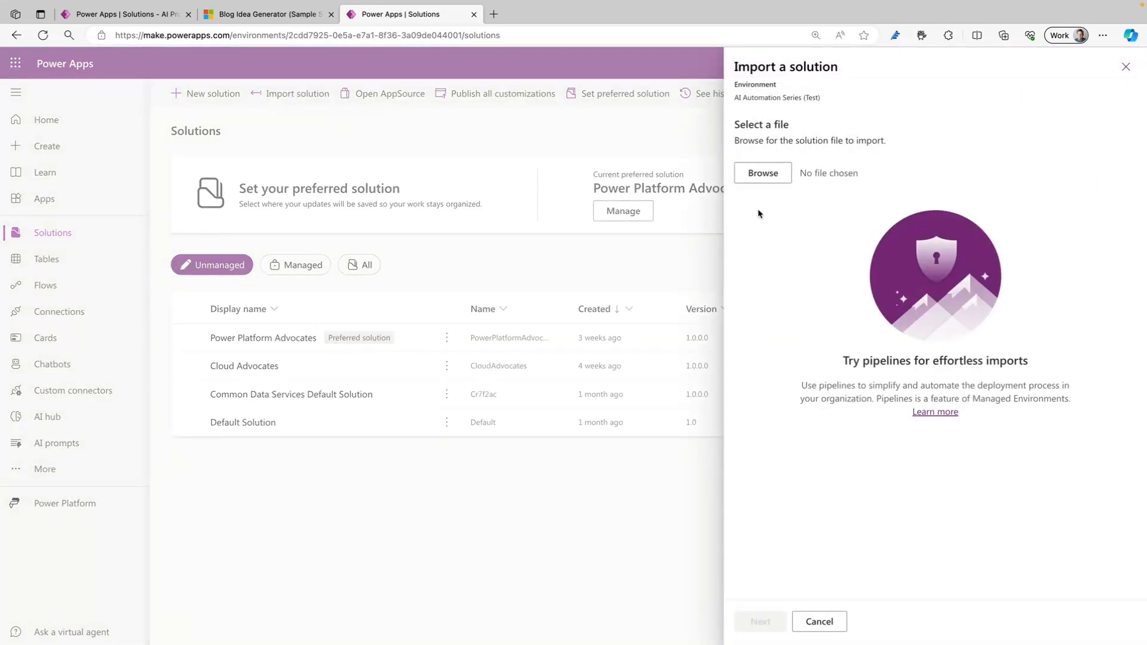
pyautogui.click(764, 174)
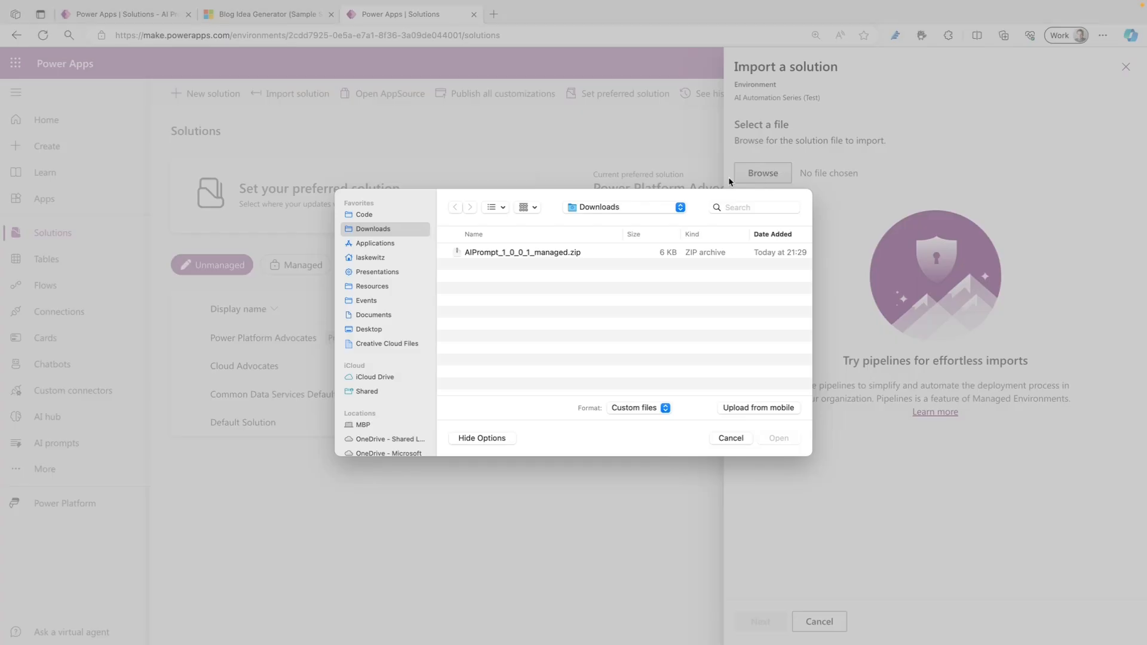
pyautogui.click(532, 253)
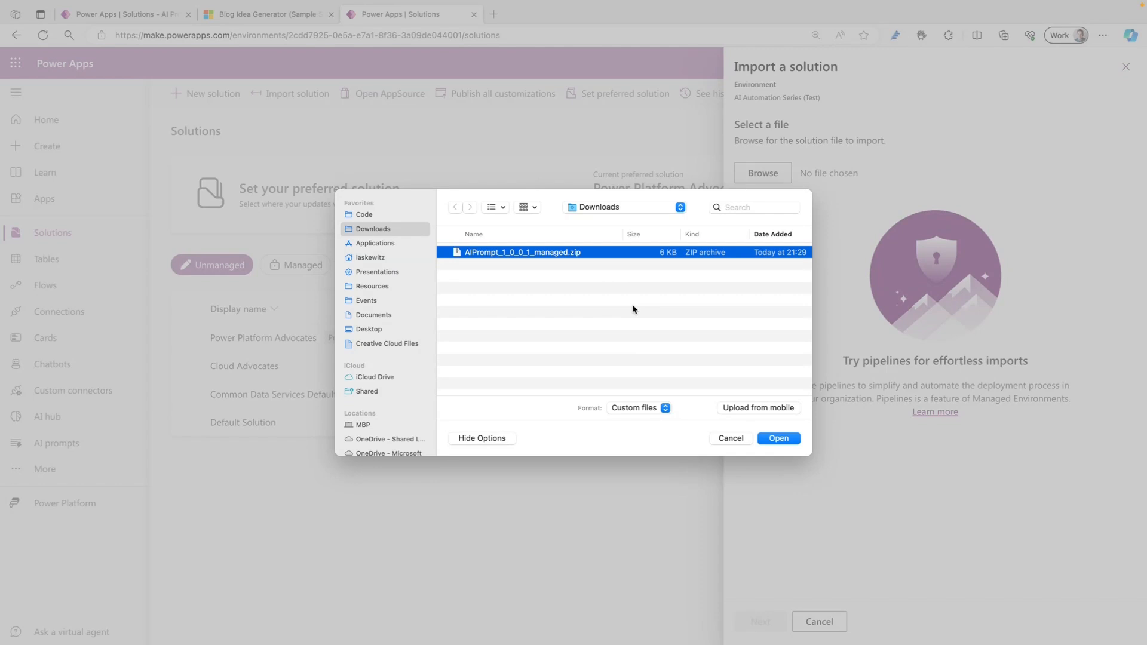
pyautogui.click(778, 438)
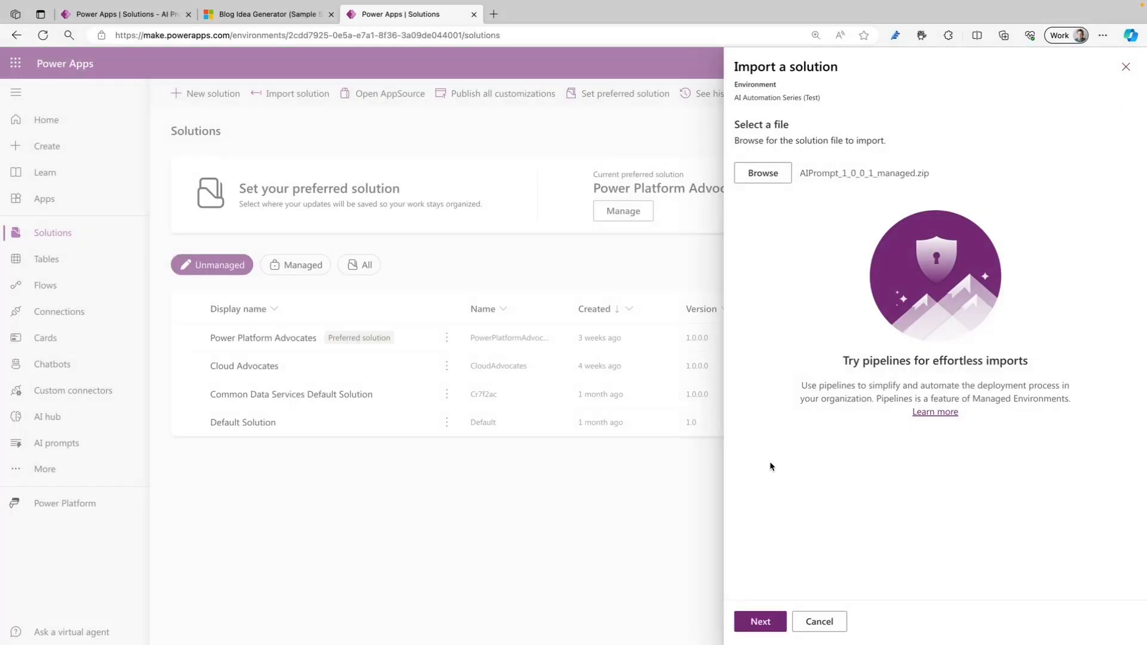
pyautogui.click(757, 622)
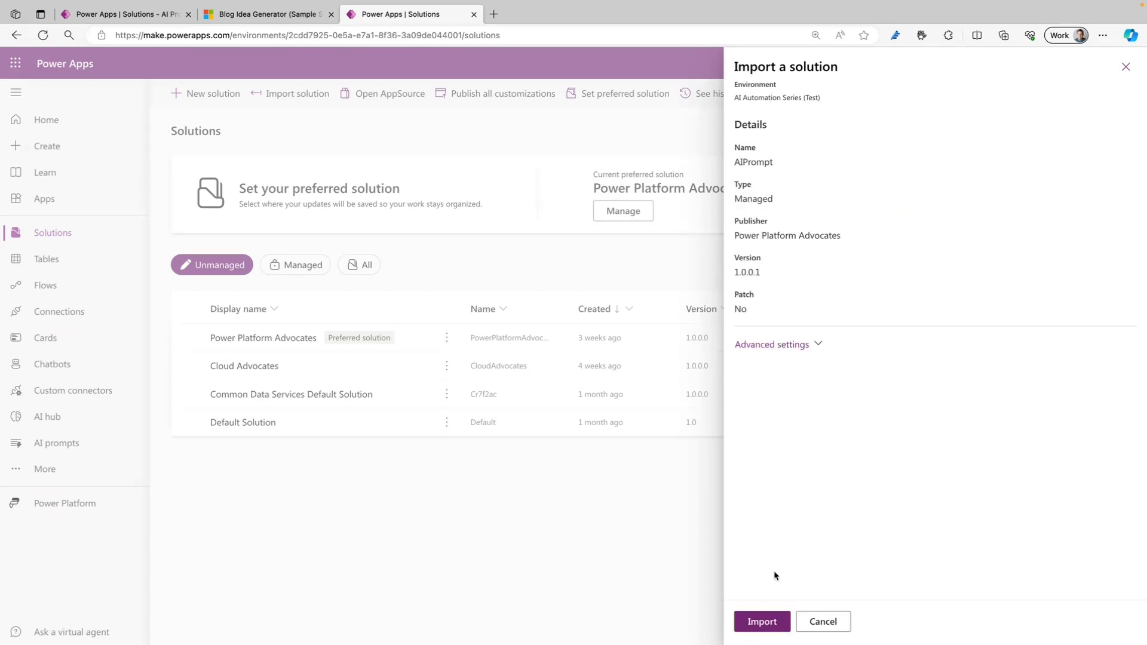
pyautogui.click(756, 622)
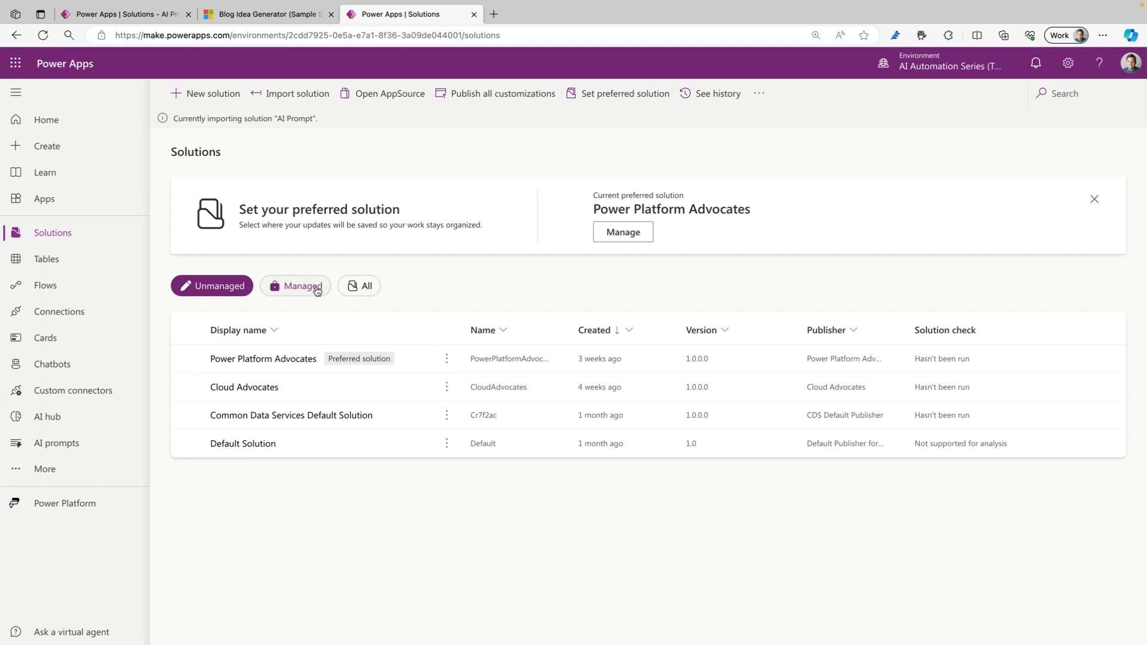
# Show all solutions, inspect the components of the imported AI Prompt solution and return to the solutions list
pyautogui.click(361, 288)
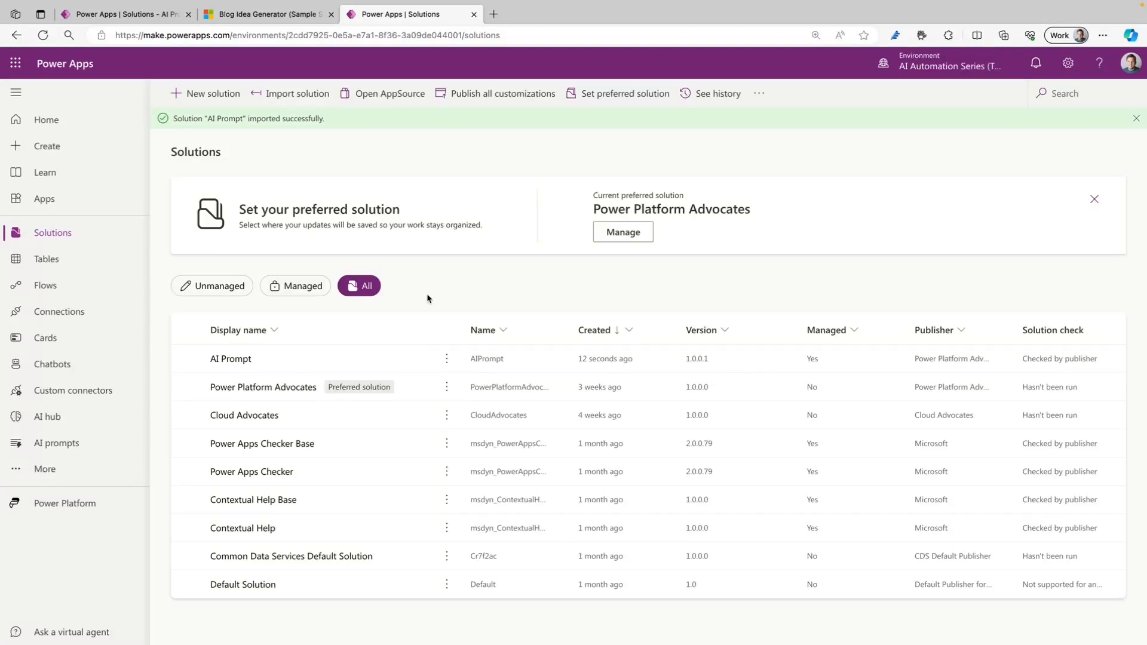
pyautogui.click(231, 359)
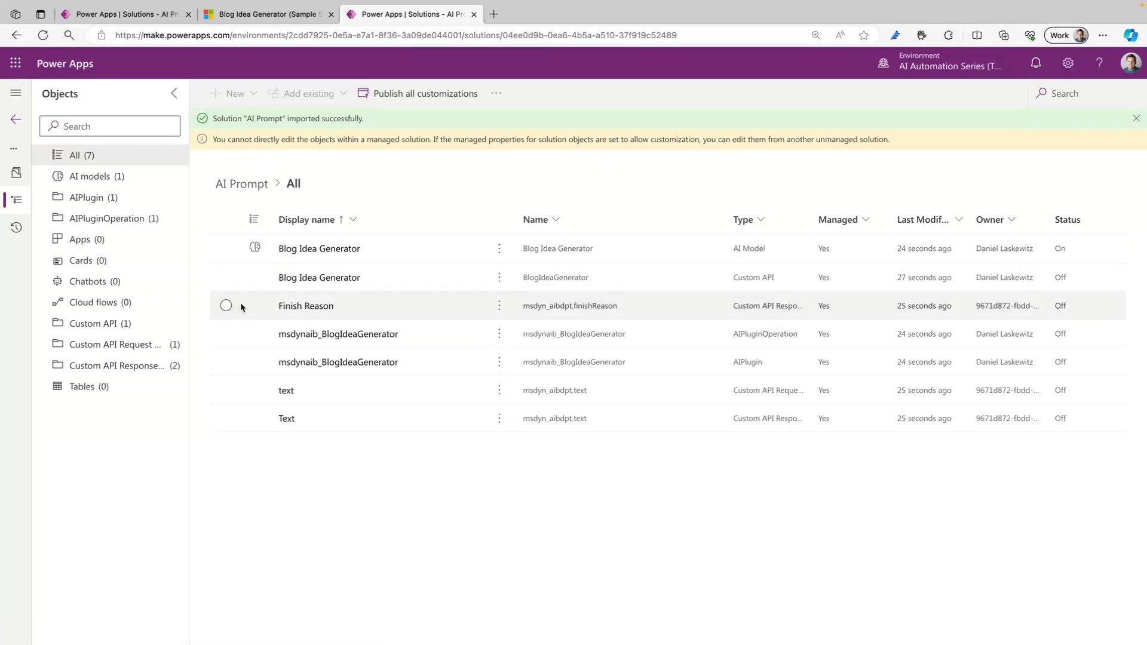
pyautogui.click(16, 121)
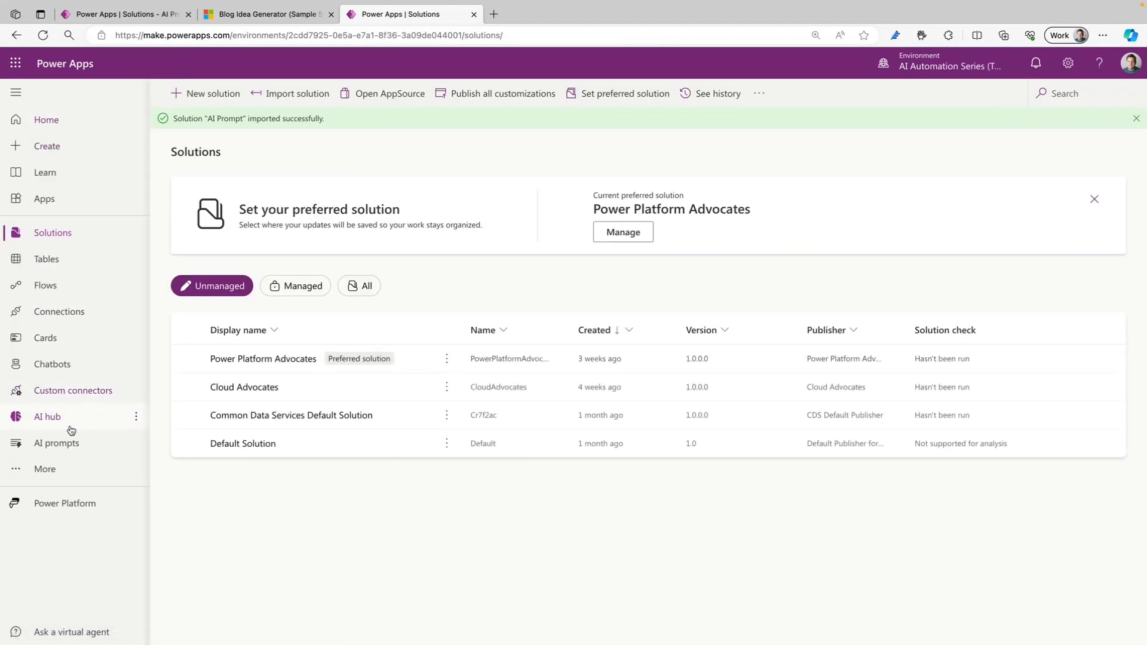
# Review the prompt text and input settings of the imported Blog Idea Generator AI prompt, closing it without changes
pyautogui.click(58, 449)
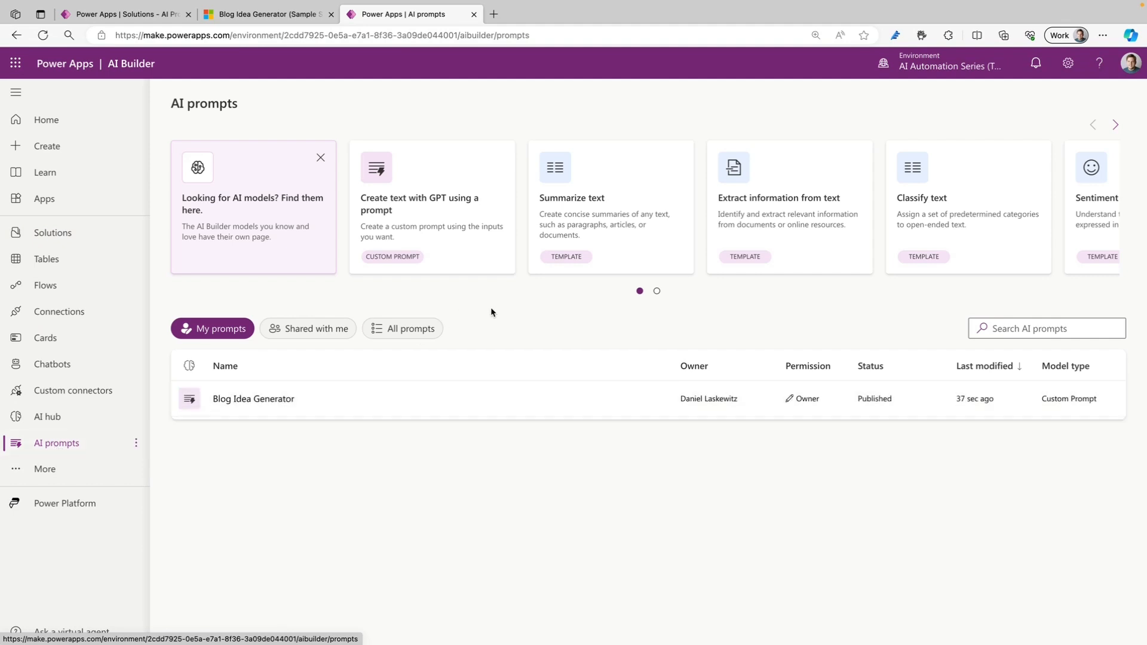
pyautogui.click(267, 401)
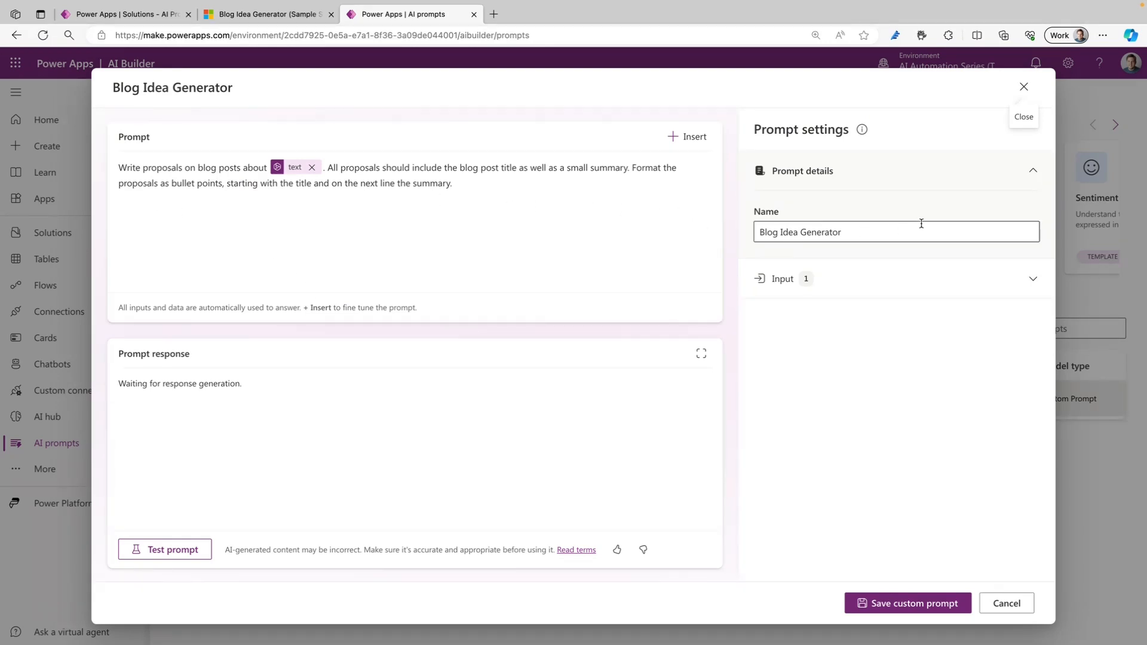
pyautogui.click(958, 270)
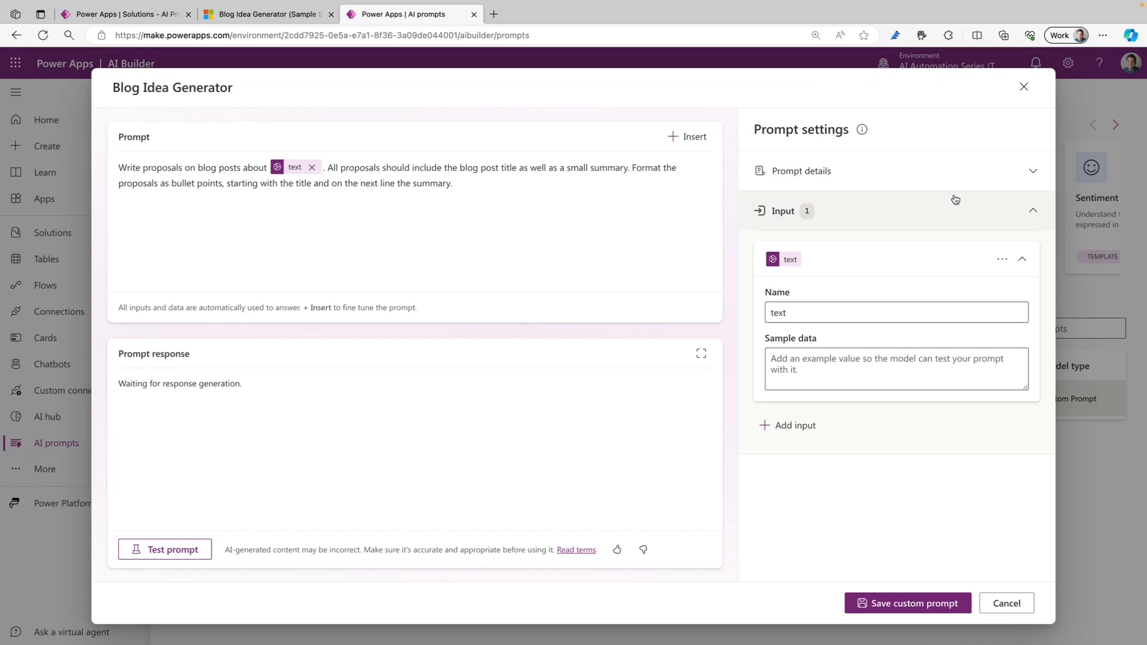
pyautogui.click(1024, 86)
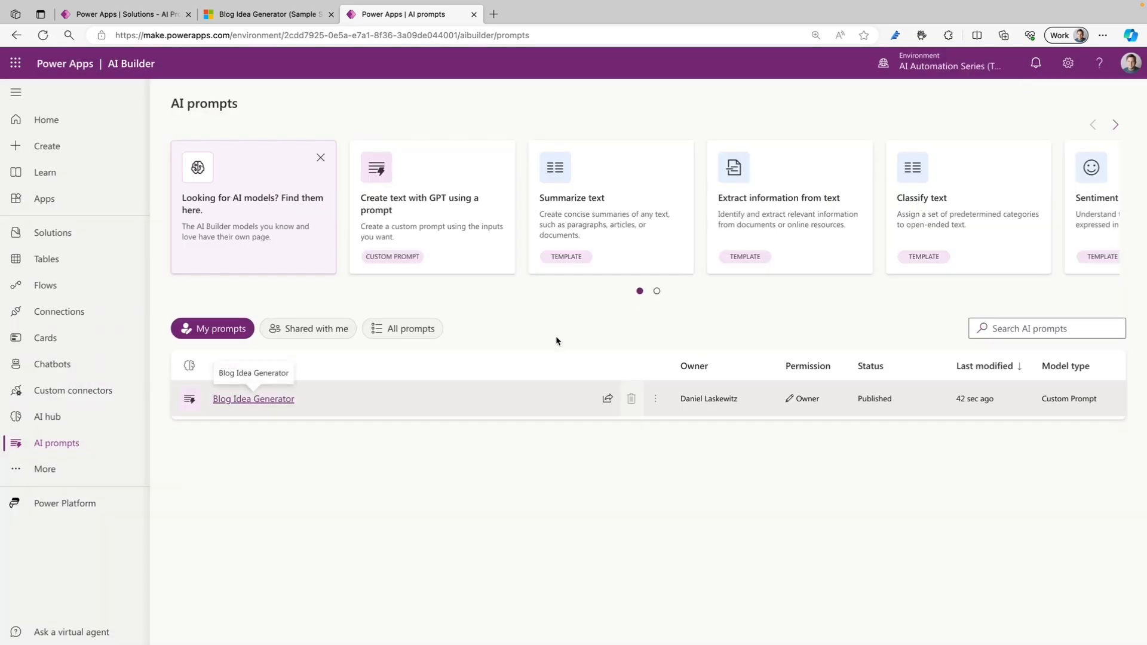
# Open the sharing options for the imported Blog Idea Generator prompt
pyautogui.click(608, 398)
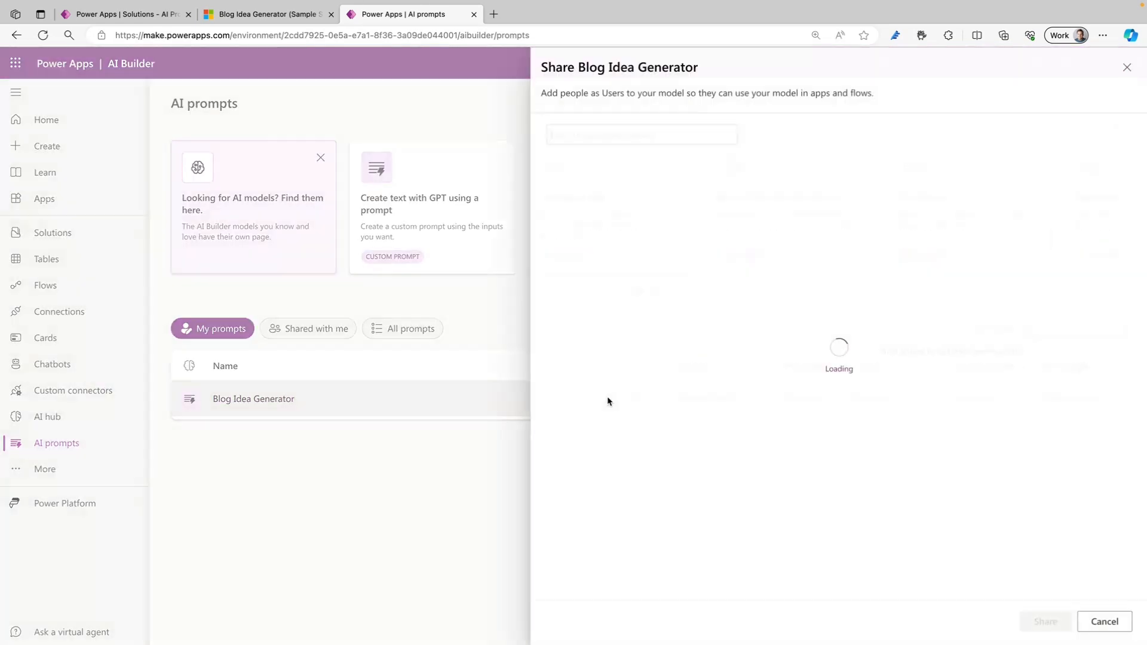